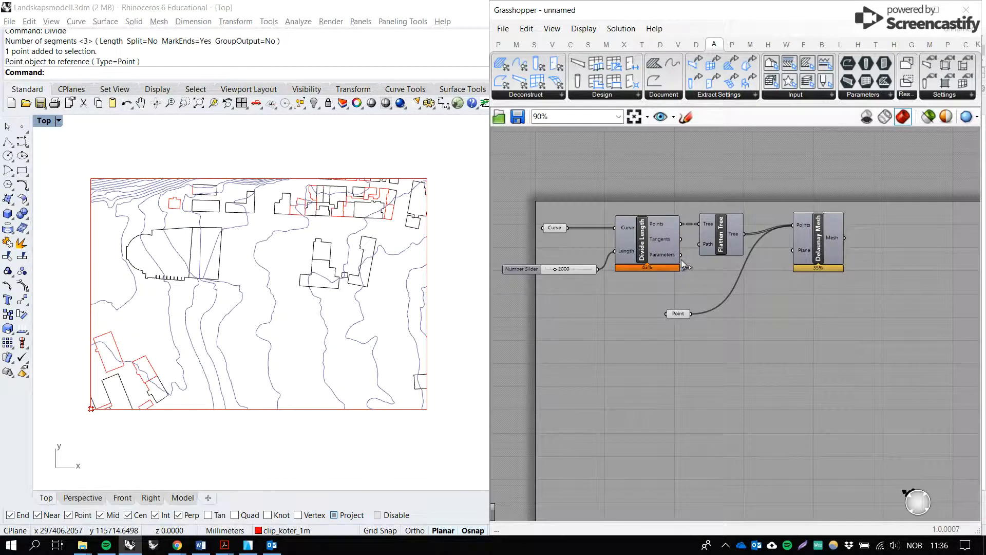
Step: Preview the Delaunay Mesh over the site plan to check the terrain triangulation, and hide the preview again
mouse_move(302, 259)
right_mouse_down()
mouse_move(303, 244)
mouse_move(300, 254)
right_mouse_up()
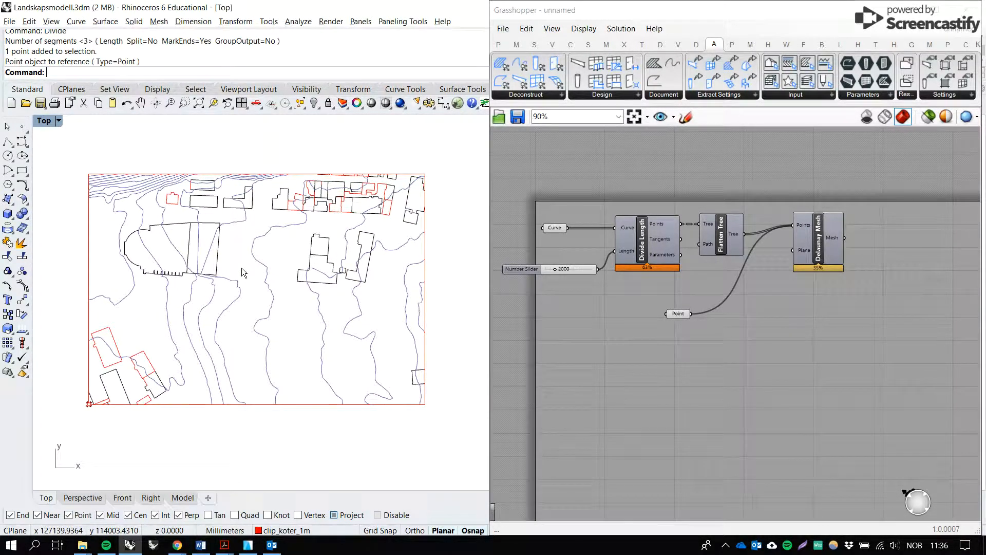
left_click(817, 237)
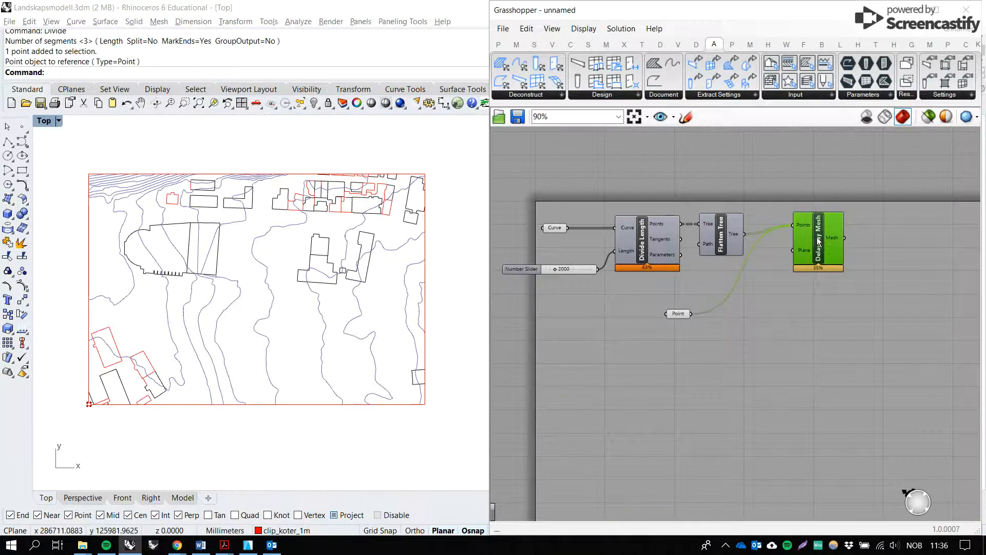
right_click(816, 236)
left_click(849, 261)
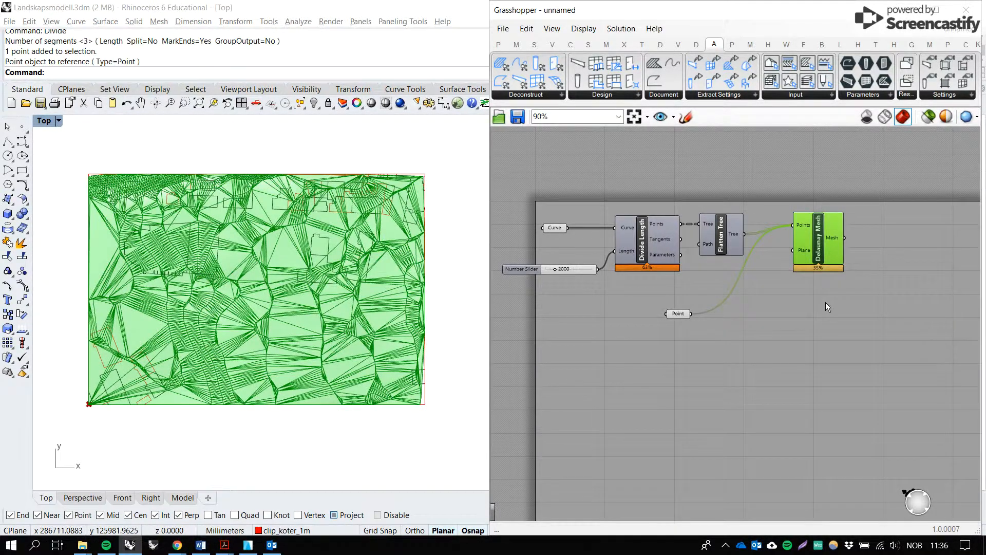
left_click(822, 296)
left_click(823, 233)
right_click(820, 240)
left_click(841, 263)
left_click(745, 329)
Step: Place multiple scattered point objects in the open area between the large curved building and the buildings to its east
scroll(253, 248, "up", 2)
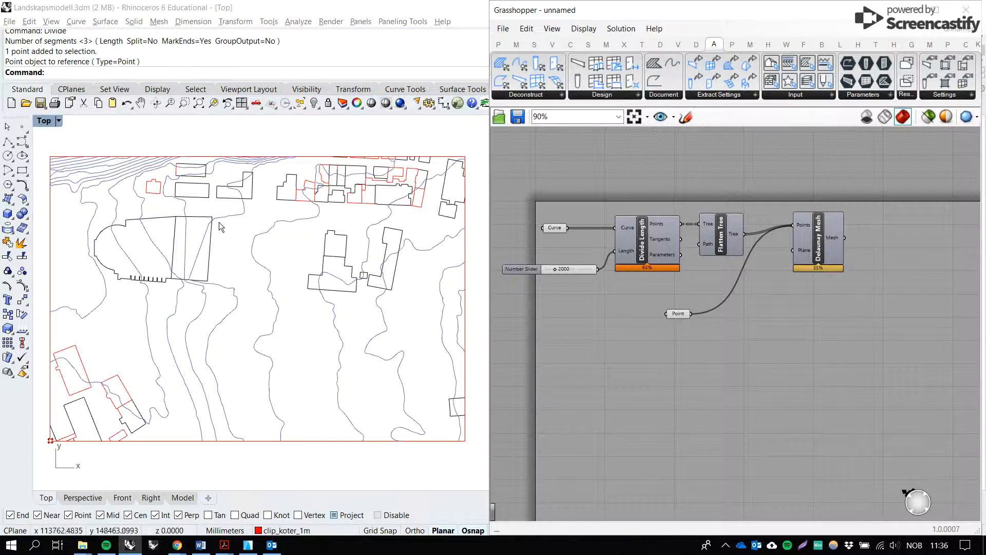
left_click(21, 126)
left_click(28, 134)
left_click(22, 127)
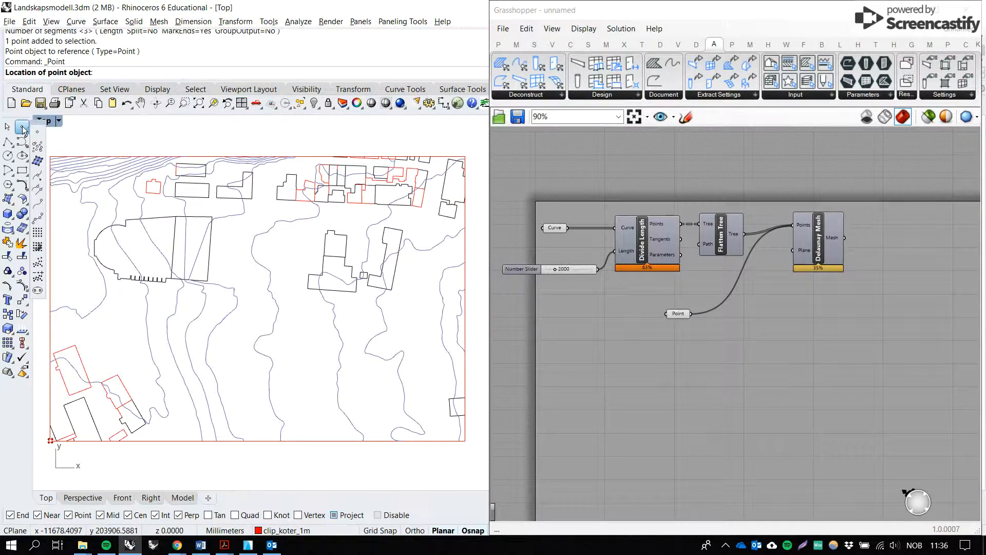
left_click(38, 149)
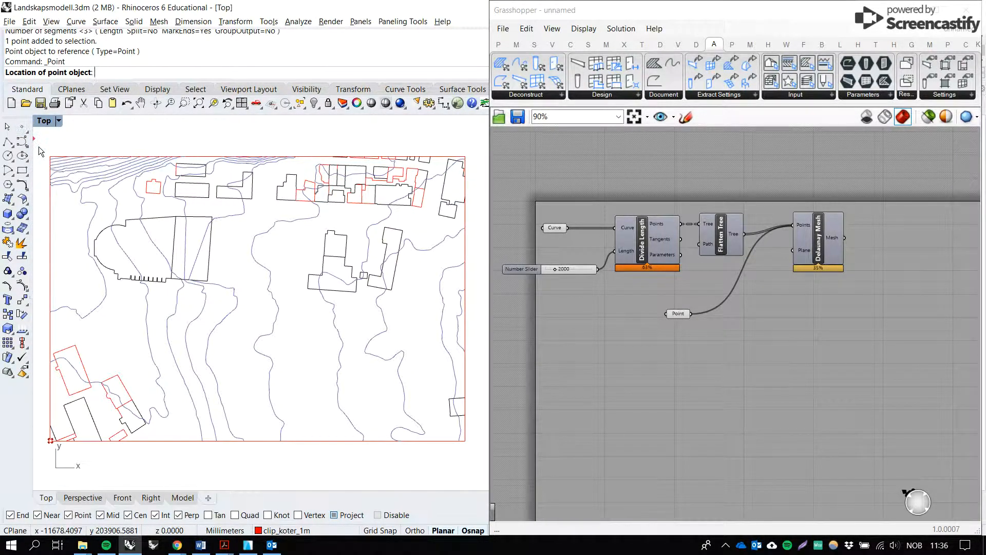
left_click(228, 268)
left_click(235, 263)
left_click(227, 238)
left_click(239, 231)
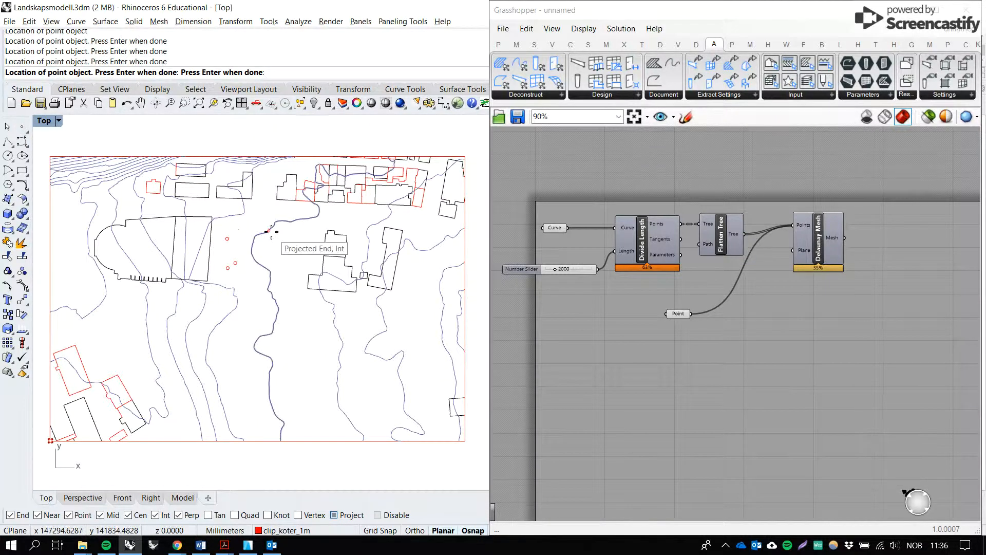
left_click(270, 230)
left_click(297, 240)
left_click(297, 262)
left_click(294, 274)
left_click(256, 279)
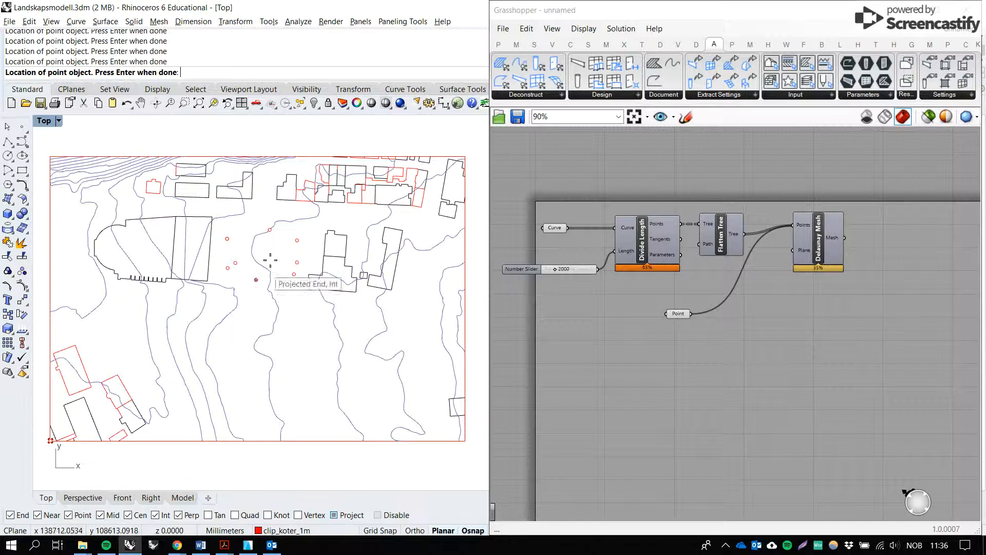
left_click(316, 256)
left_click(310, 235)
left_click(271, 254)
left_click(239, 230)
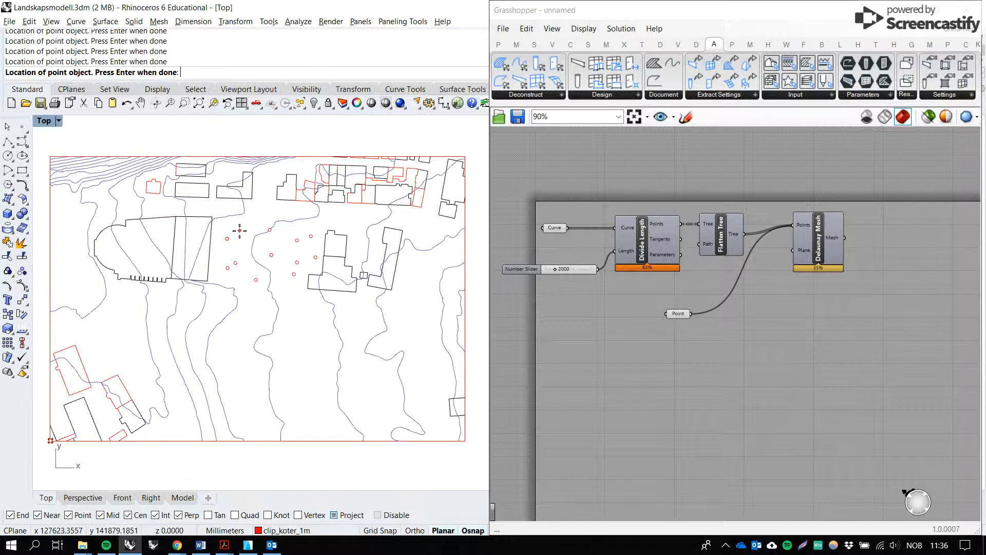
key("Return")
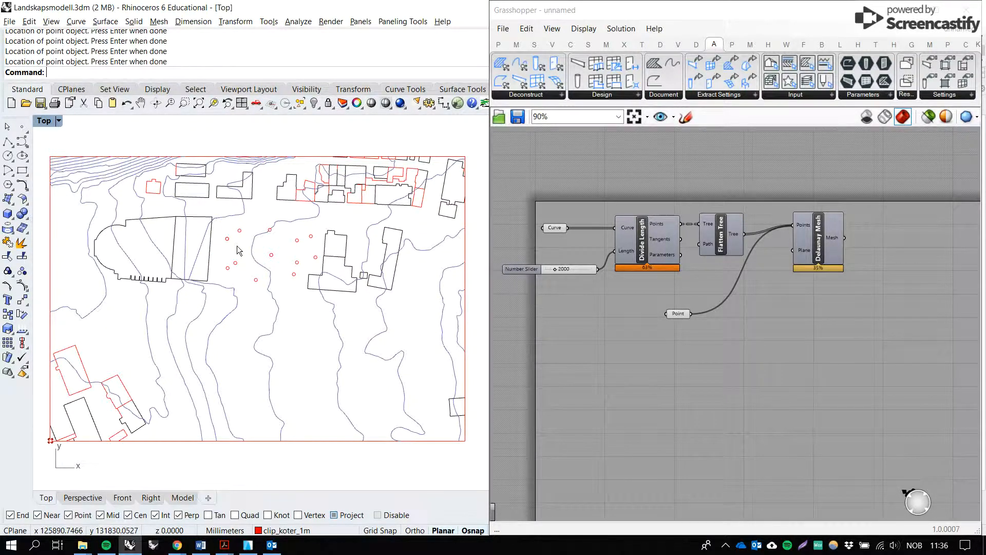
Step: Select the scattered points in the plan and add a Point parameter below the Delaunay Mesh component
scroll(250, 247, "up", 2)
left_click_drag(207, 200, 349, 313)
right_click_drag(840, 339, 815, 306)
double_click(820, 307)
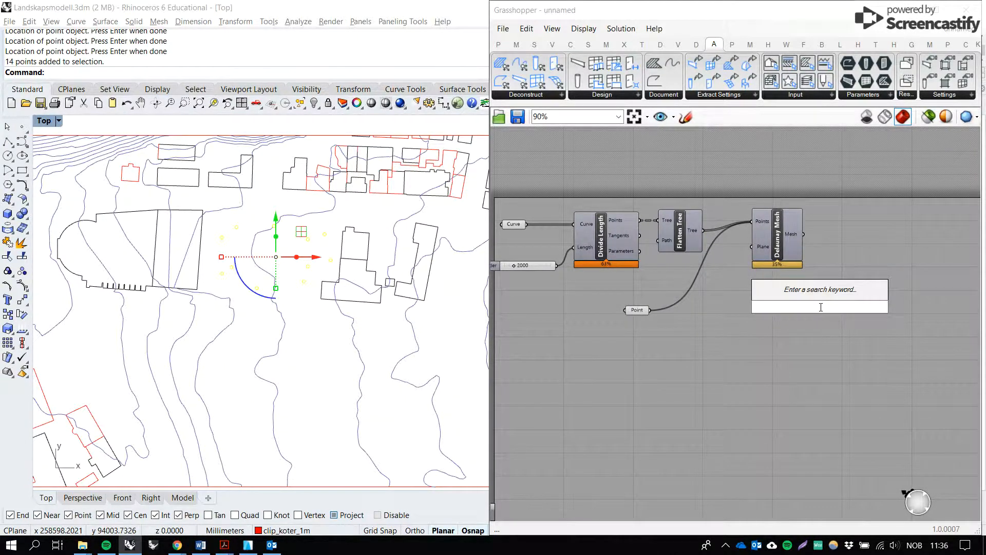
type("point")
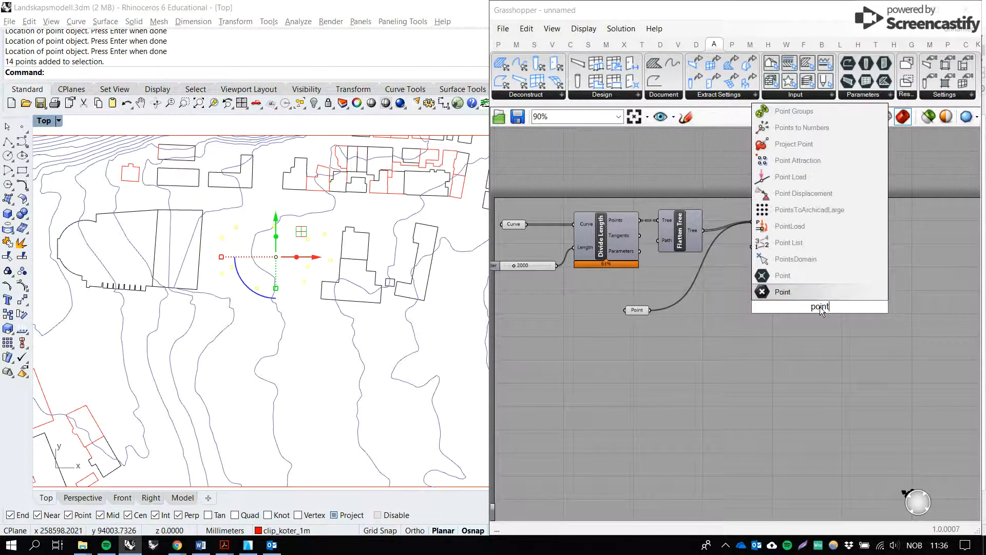
left_click(789, 291)
Step: Reference the selected scattered points in the new Point parameter as multiple points and check them in the plan
right_click(822, 307)
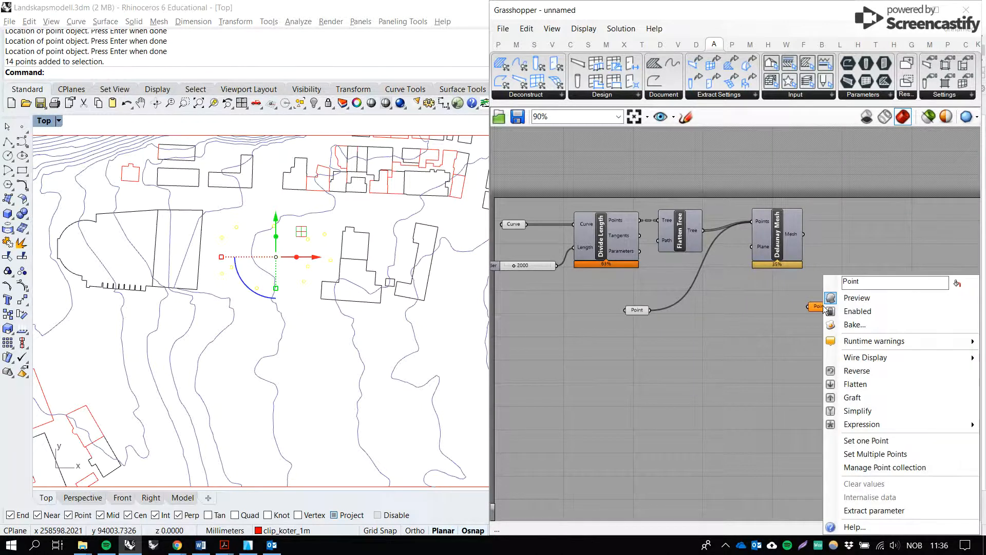
left_click(863, 454)
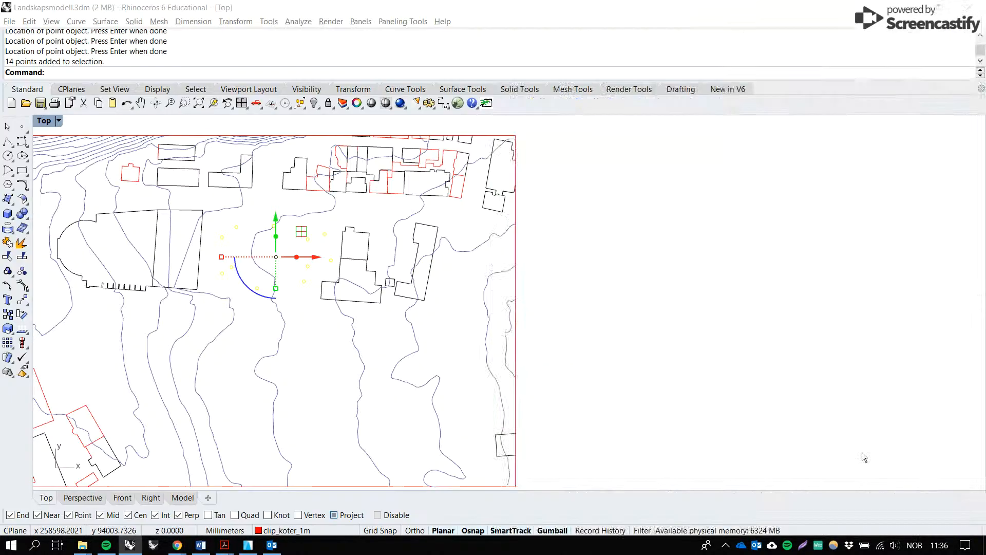
left_click(302, 325)
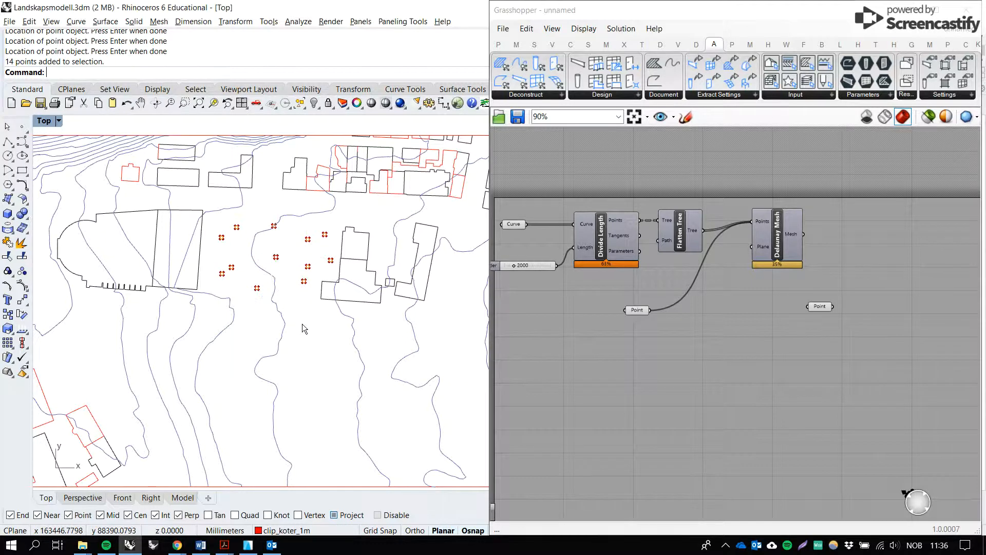
scroll(265, 247, "up", 4)
left_click(823, 306)
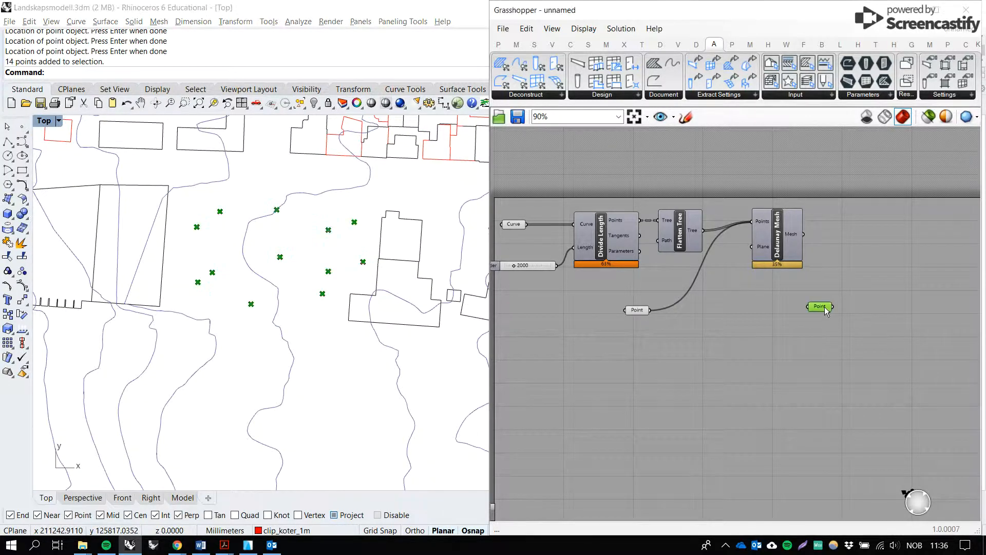
left_click(832, 294)
left_click(822, 306)
left_click(843, 278)
Step: Turn on the Delaunay Mesh preview and show the terrain with the scattered points in the Perspective view
right_click_drag(825, 306, 806, 314)
left_click(762, 239)
right_click(761, 241)
left_click(802, 262)
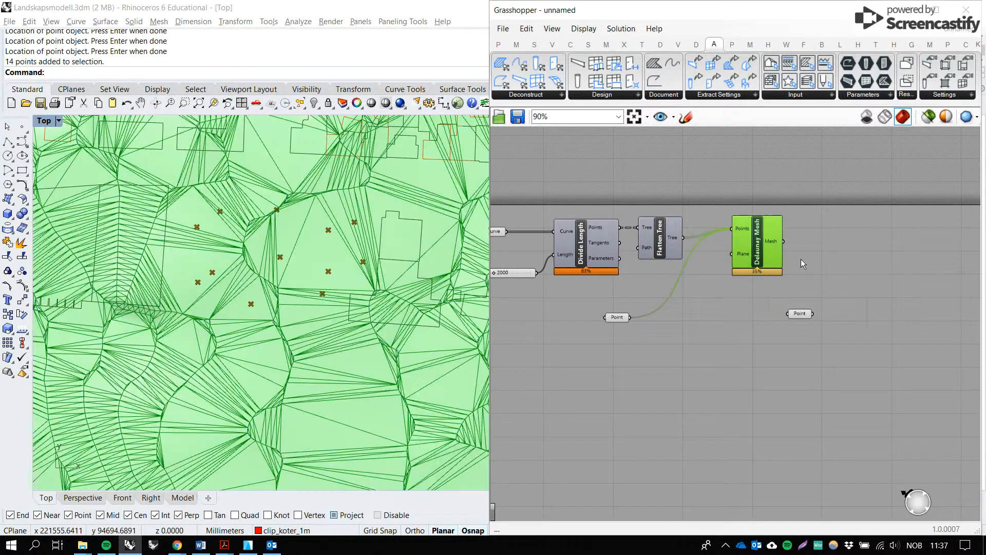
left_click(83, 497)
right_click_drag(327, 293, 290, 326)
Step: Add a Project Point component beside the Delaunay Mesh component
double_click(854, 269)
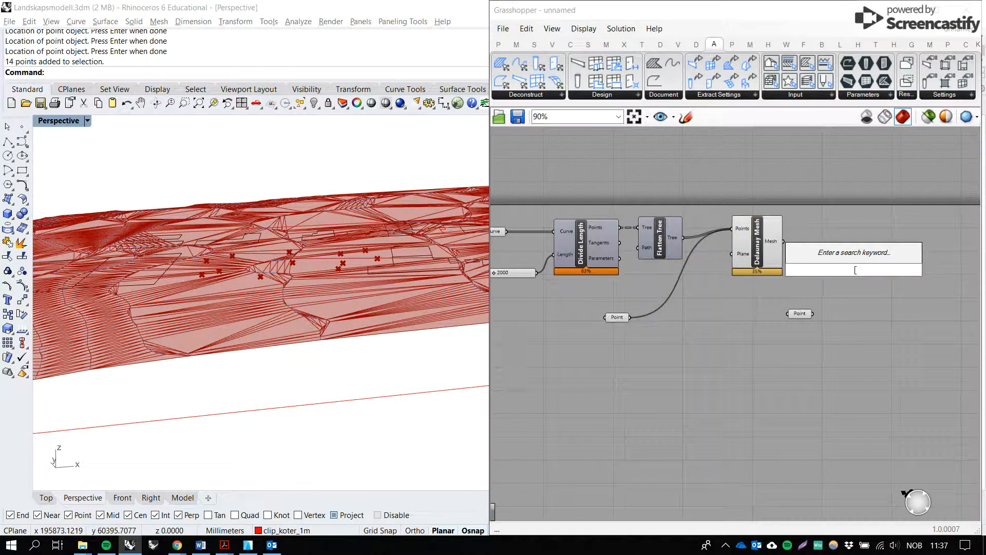
type("project")
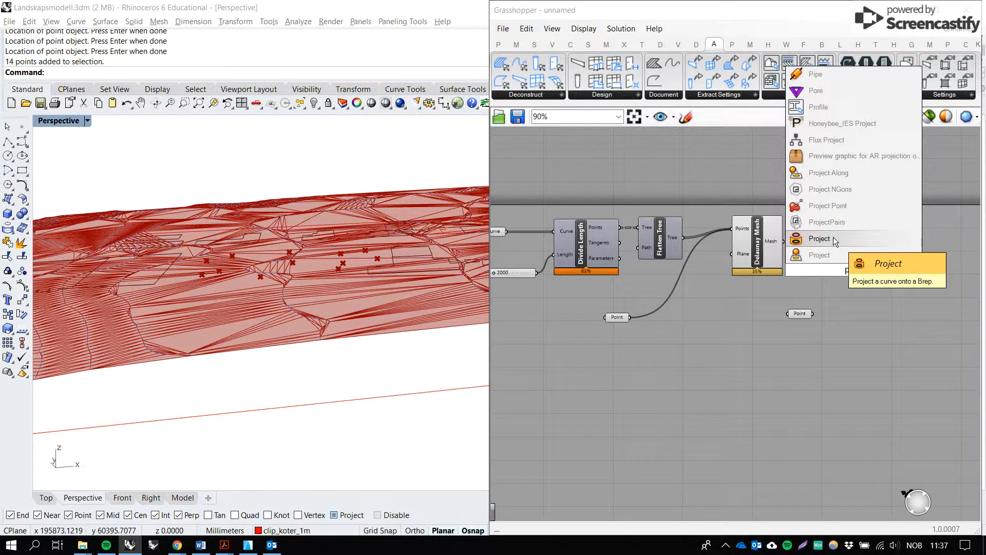
left_click(841, 207)
scroll(775, 281, "up", 3)
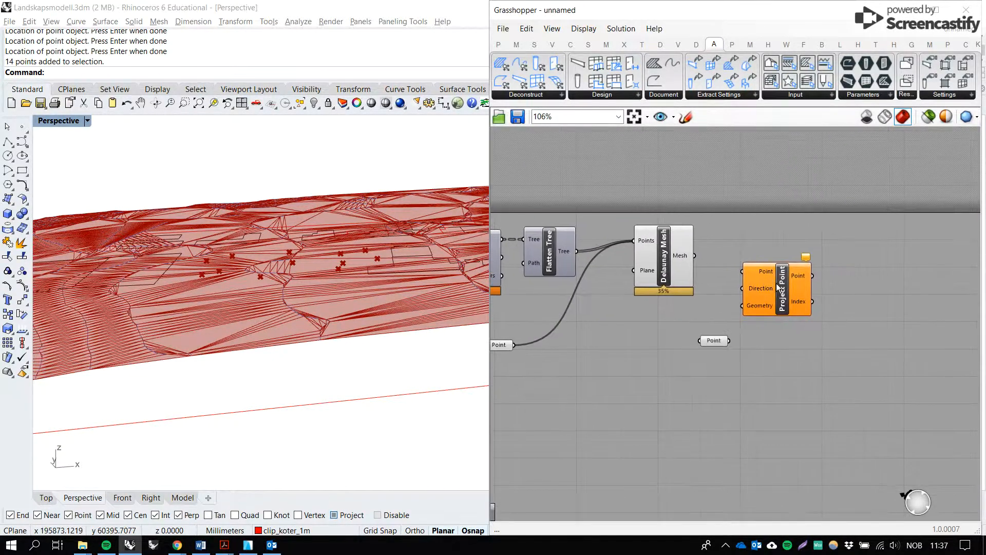
left_click(775, 281)
left_click_drag(775, 281, 785, 279)
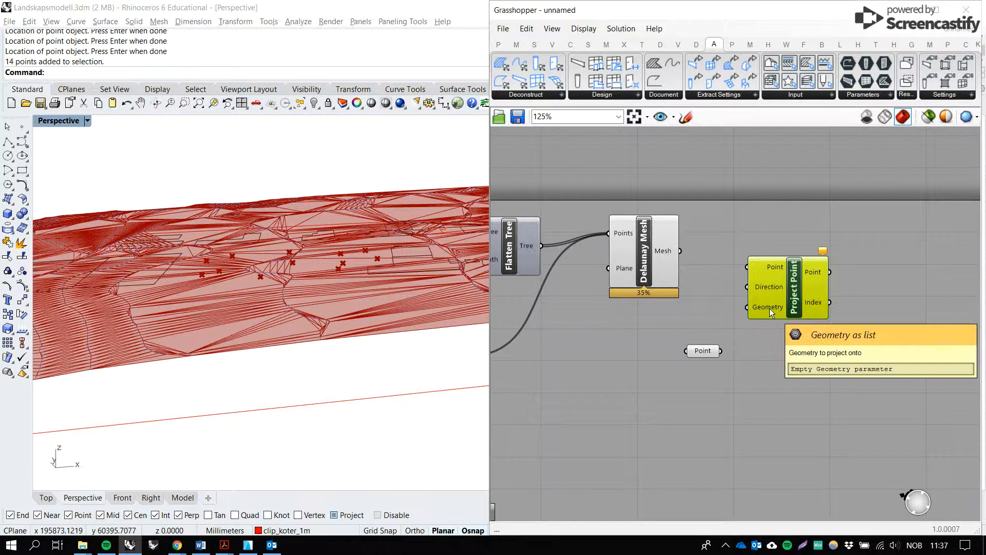
left_click_drag(769, 308, 781, 308)
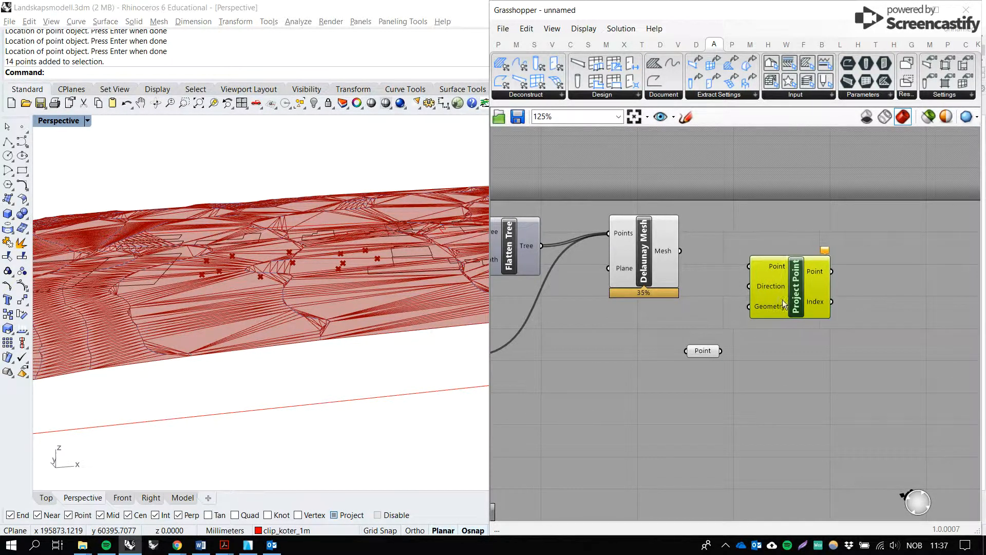
Step: Wire the Delaunay mesh into Project Point's Geometry input and the scattered points into its Point input, placing the Point parameter above the wires
left_click_drag(680, 252, 759, 307)
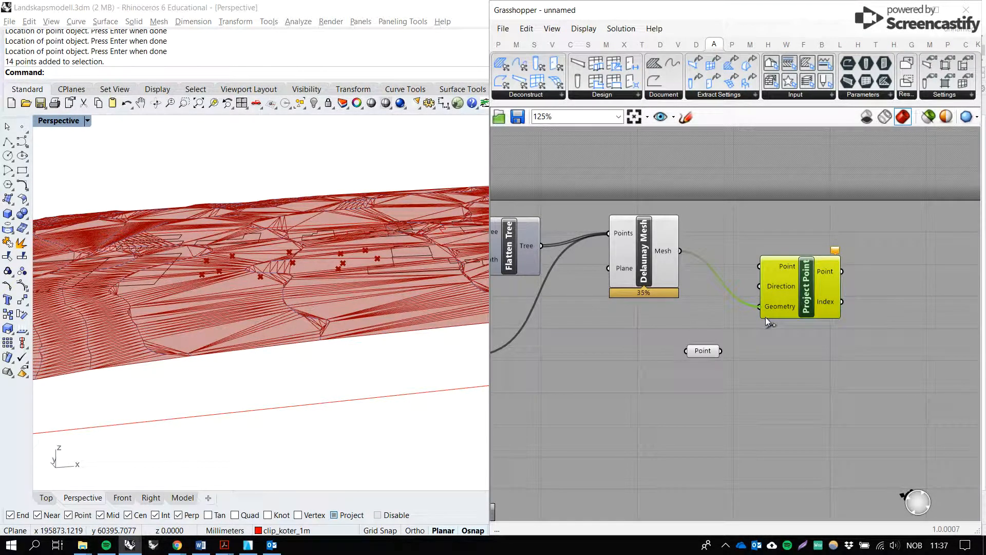
left_click_drag(762, 265, 762, 264)
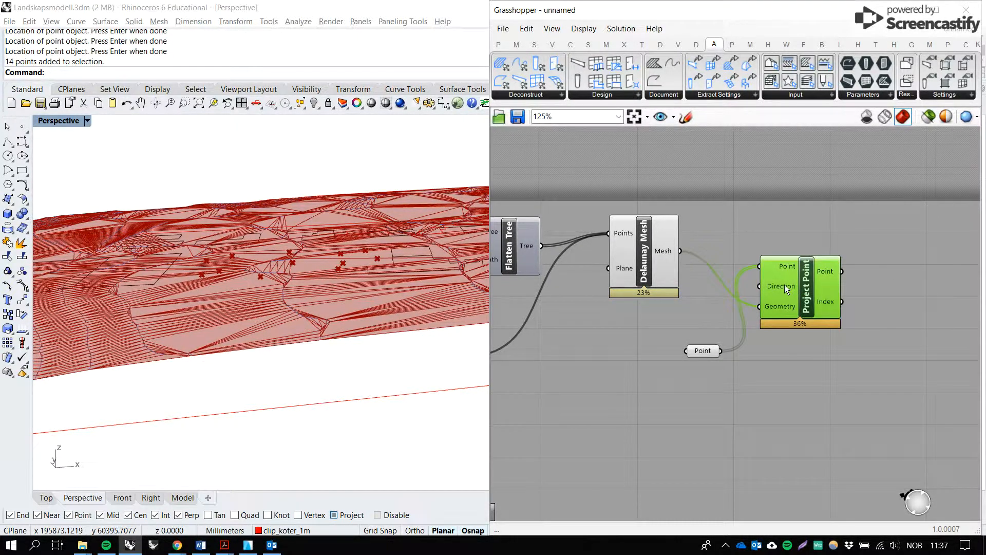
left_click_drag(785, 285, 837, 283)
right_click_drag(393, 337, 382, 292)
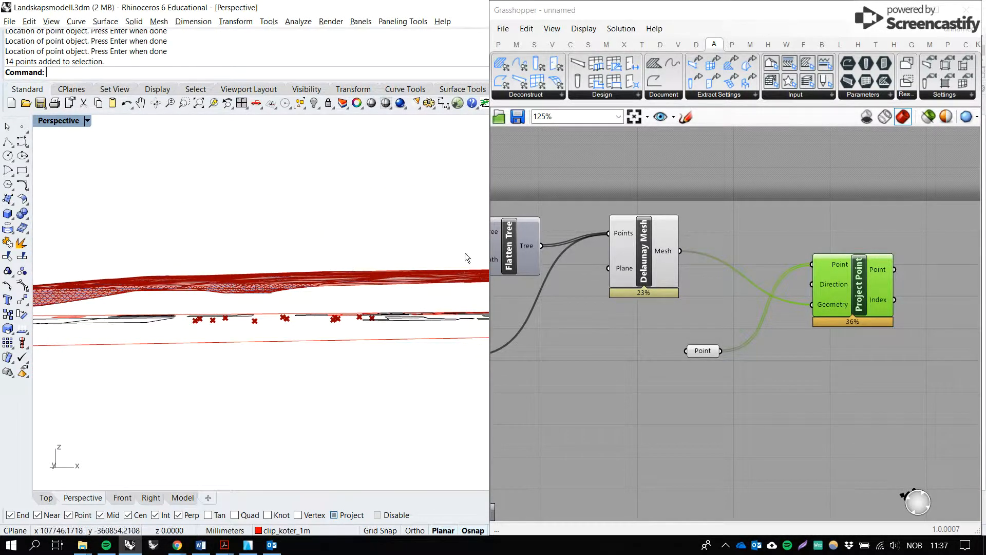
left_click_drag(704, 350, 731, 223)
Step: Add a Unit Z vector, connect it to Project Point's Direction input, and check the projected points on the terrain
double_click(733, 323)
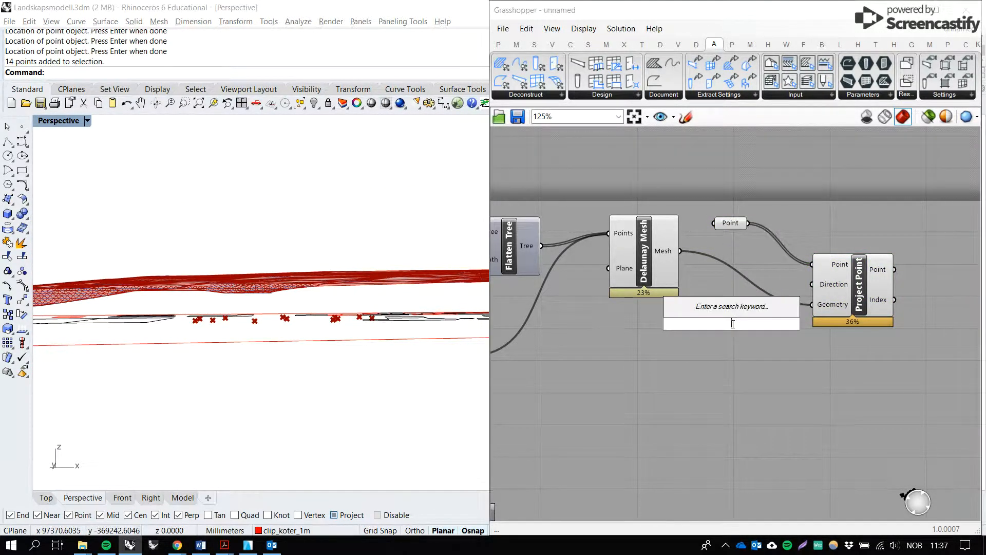
type("unit z")
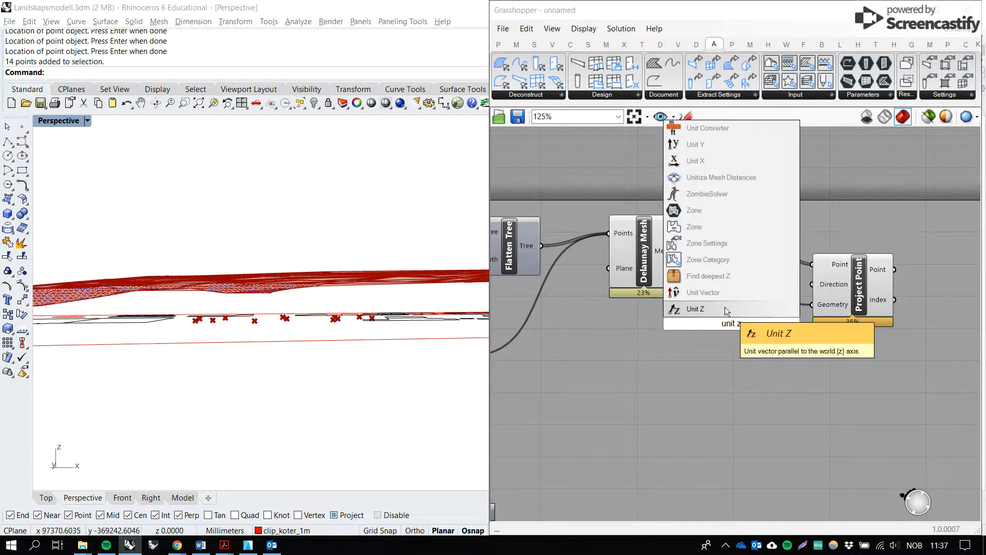
left_click(725, 308)
left_click_drag(777, 322, 812, 284)
right_click_drag(382, 285, 261, 208)
left_click(861, 259)
right_click_drag(374, 246, 364, 231)
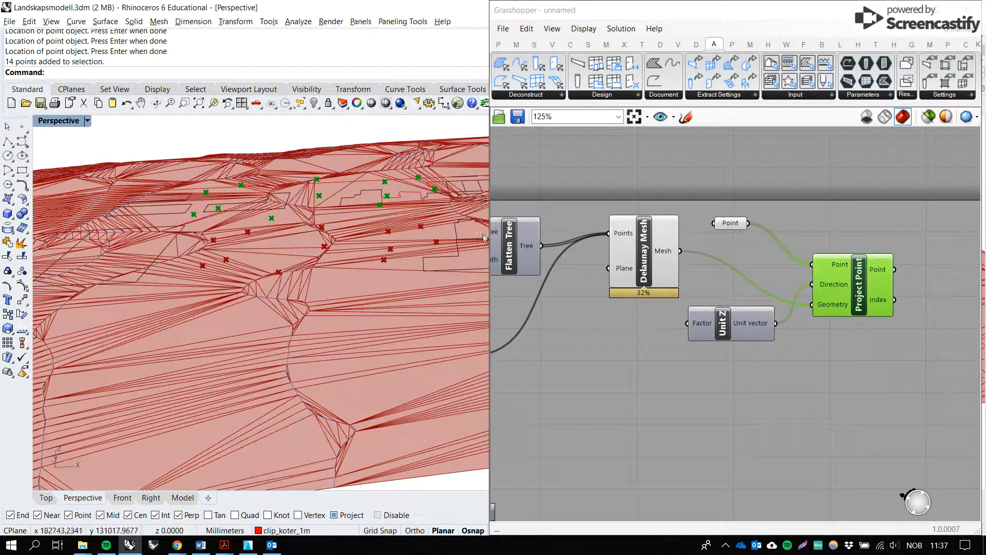
left_click(511, 355)
right_click_drag(366, 313, 307, 357, "shift")
scroll(304, 352, "down", 4)
Step: Add an Archicad Object component and connect the projected points to its Anchor Point input
right_click_drag(825, 302, 701, 315)
right_click_drag(663, 286, 631, 278)
left_click(696, 44)
scroll(696, 48, "down", 1)
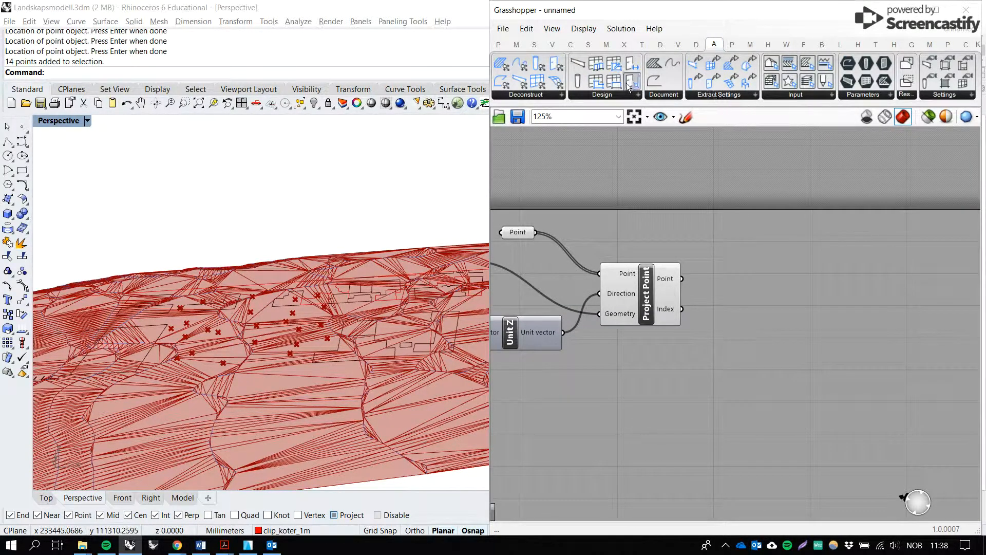
left_click(615, 93)
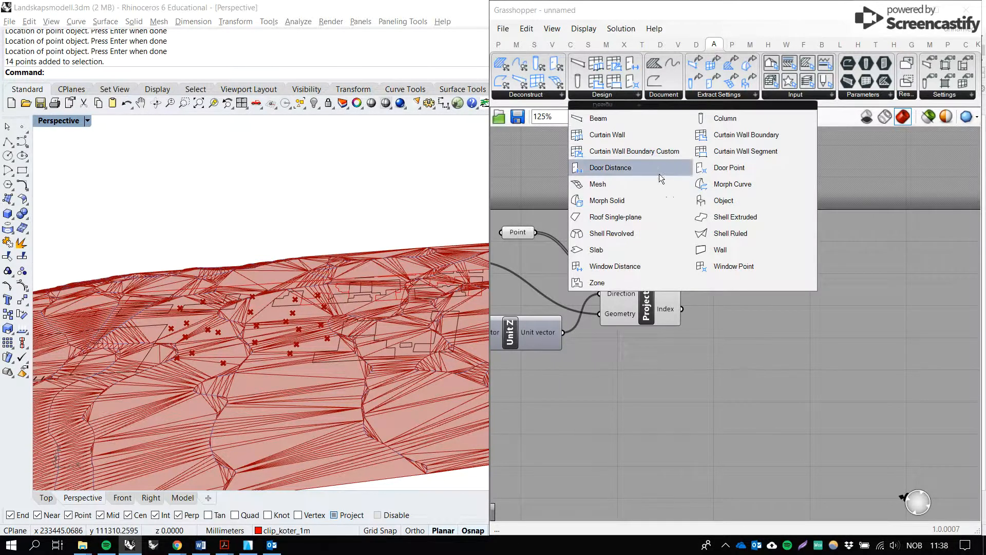
left_click(759, 203)
left_click(781, 280)
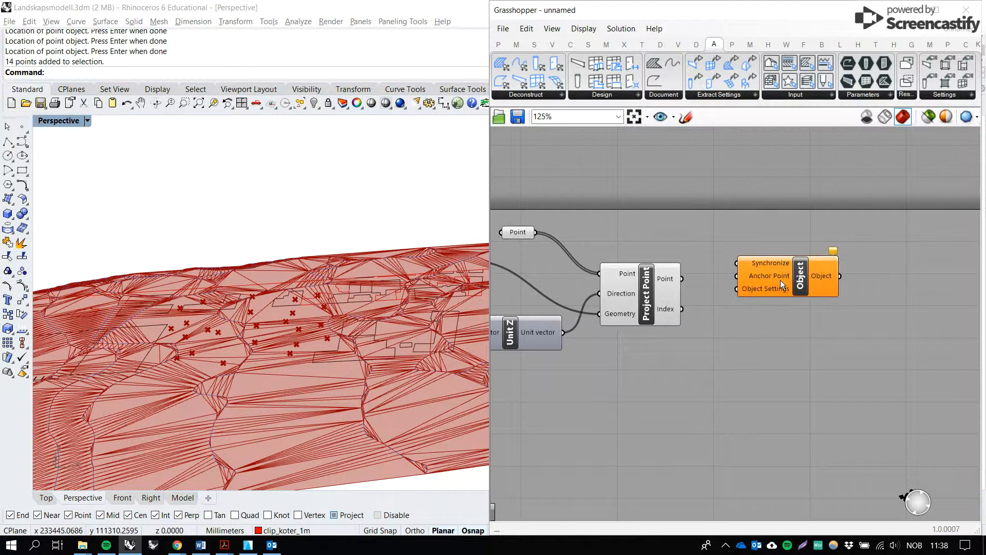
left_click_drag(681, 278, 797, 287)
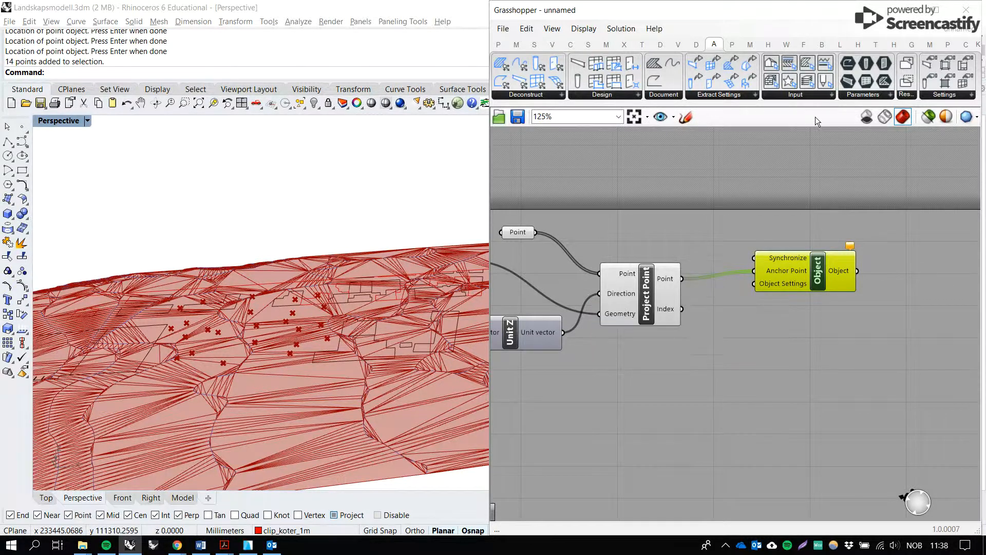
Step: Add a Favorite input component below Project Point and switch to Archicad
left_click(802, 96)
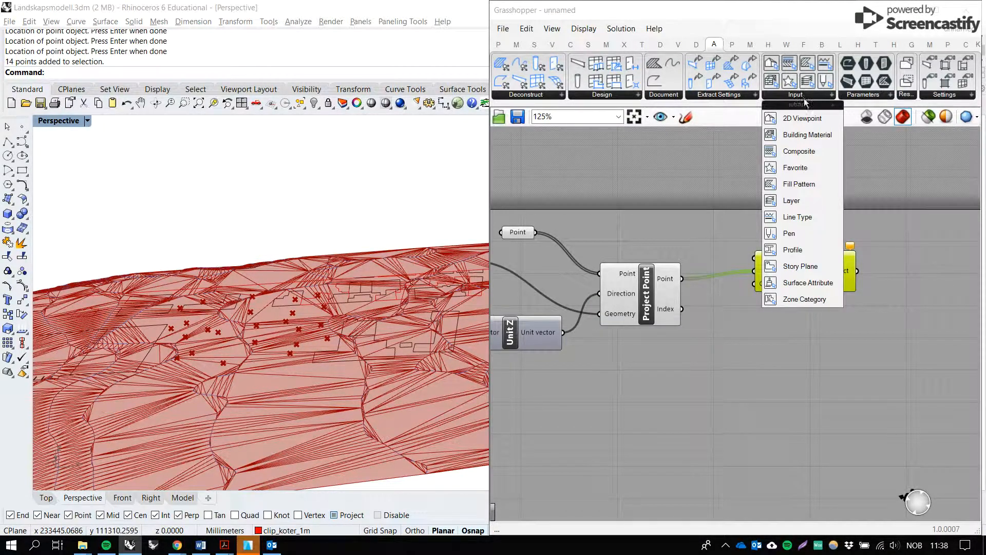
left_click(815, 167)
left_click(687, 371)
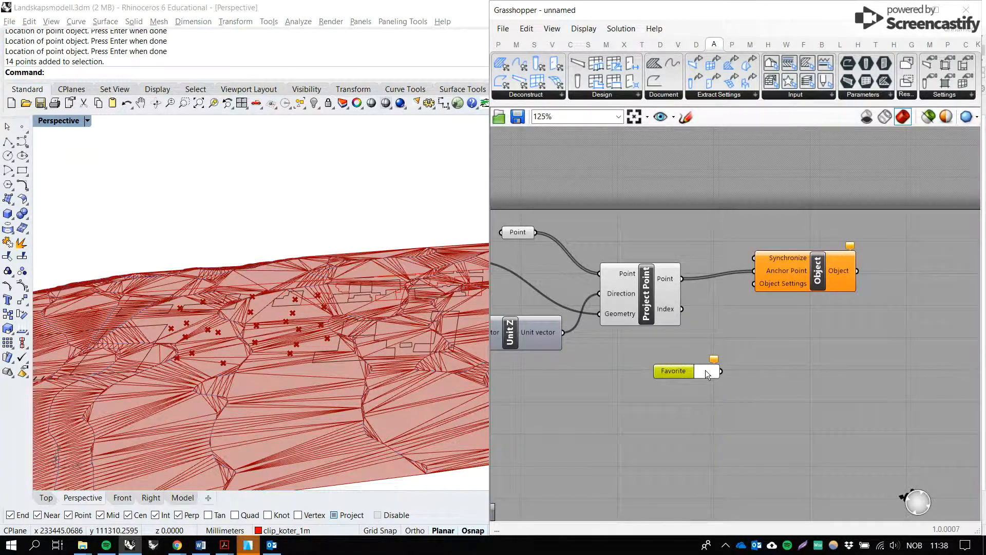
left_click(248, 545)
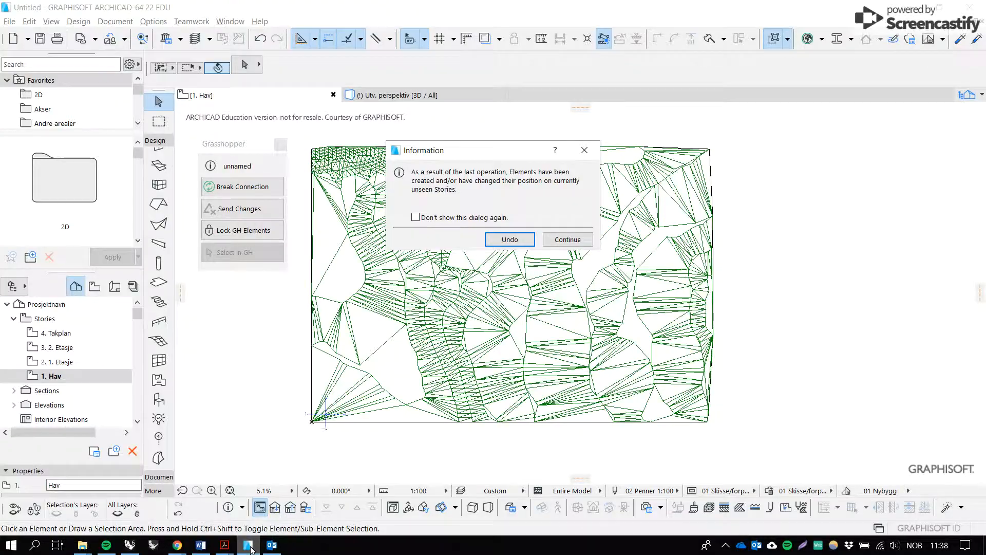
Step: Continue past the Archicad notice, return to Grasshopper, set the Favorite to the object favorite Tre Gran and wire it into Object Settings
left_click(565, 240)
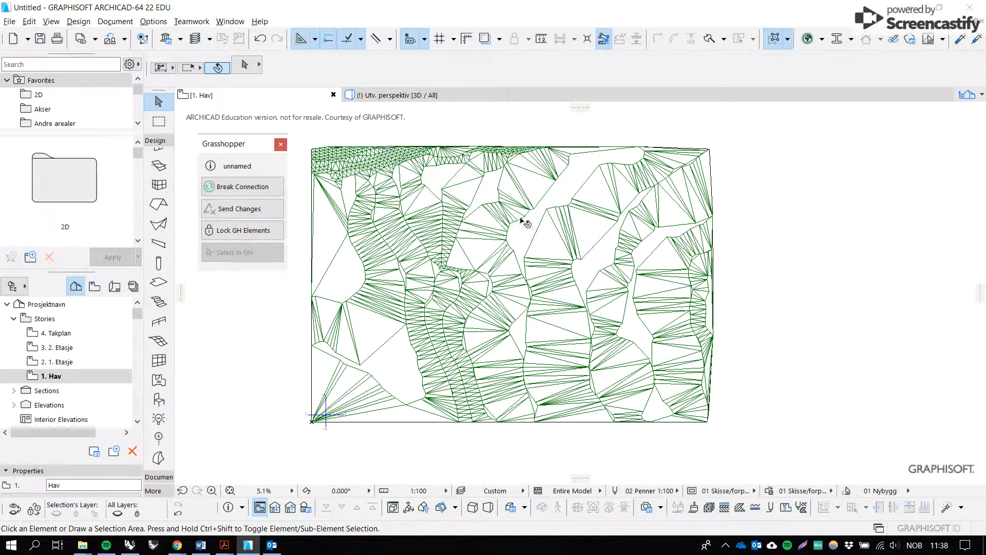
key("alt+Tab")
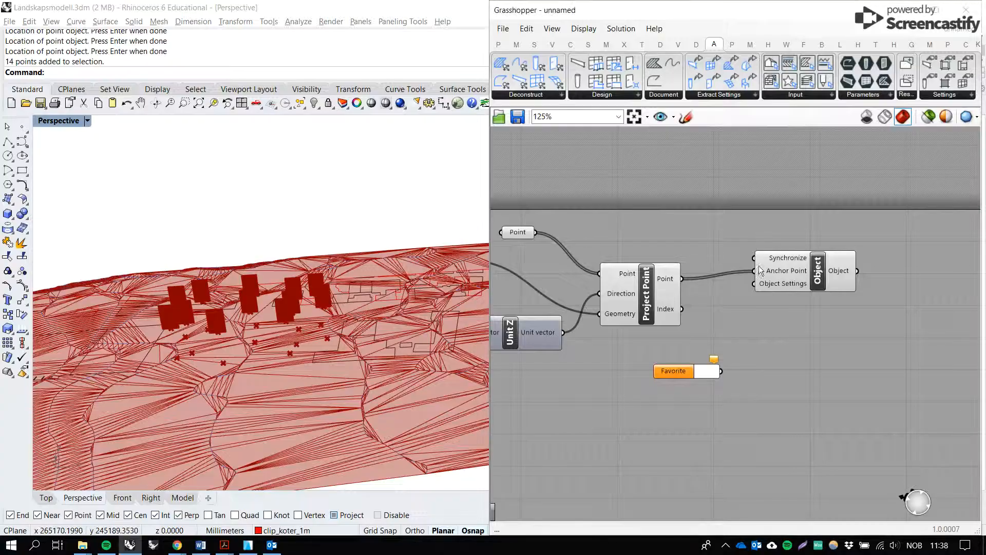
left_click(711, 374)
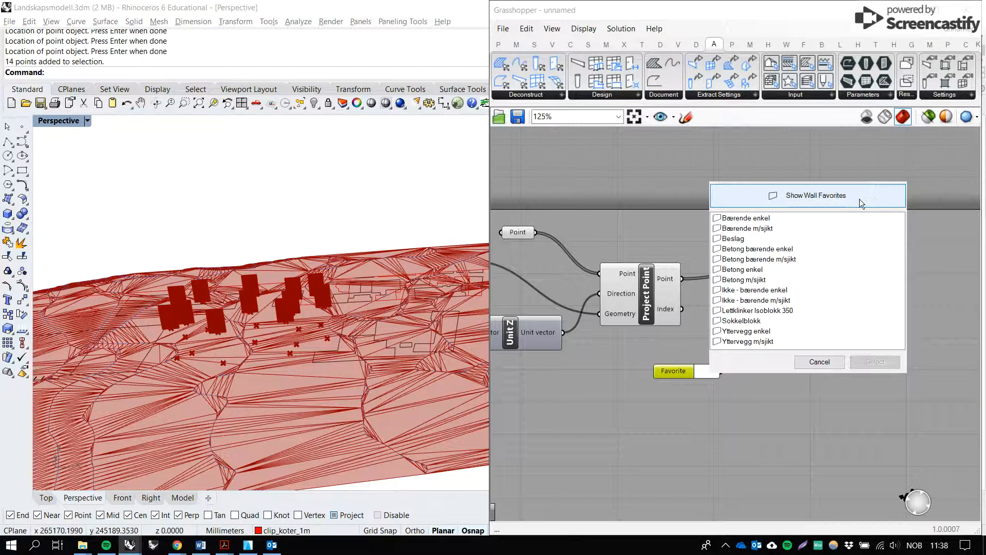
left_click(854, 191)
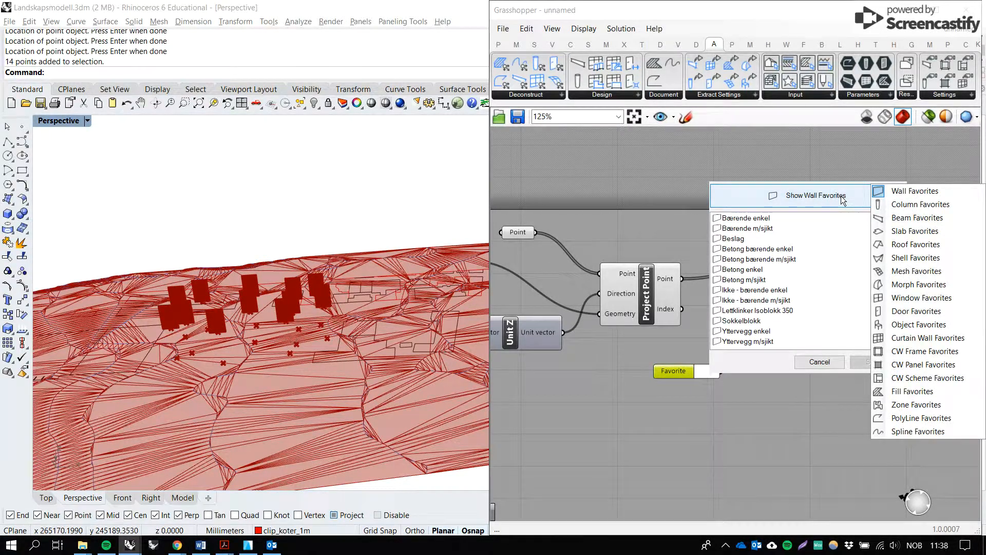
left_click(908, 324)
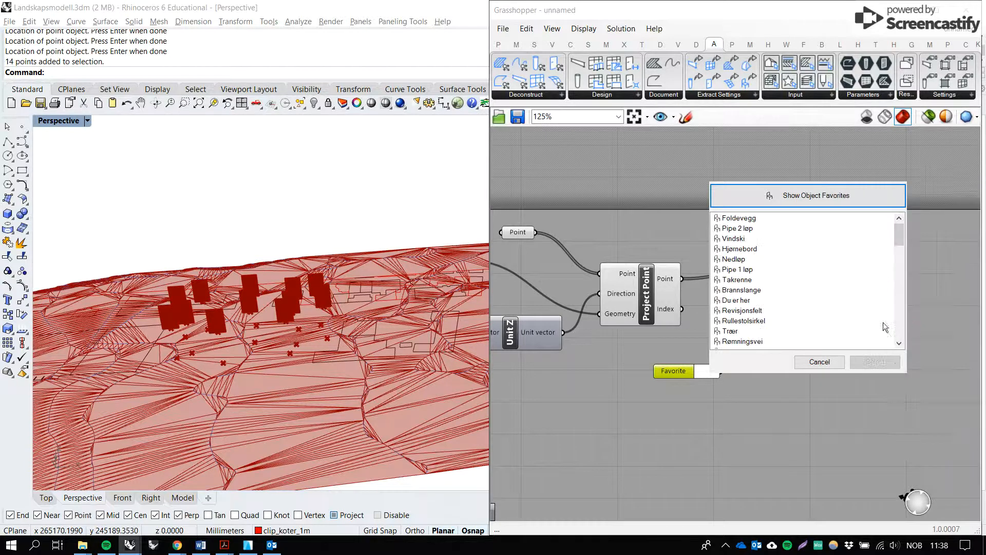
left_click_drag(899, 235, 901, 337)
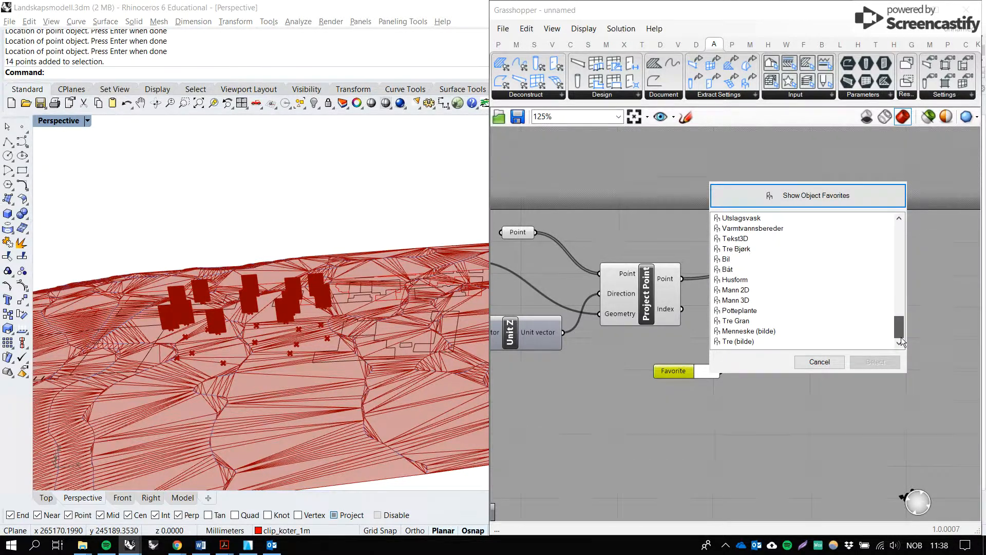
left_click(732, 322)
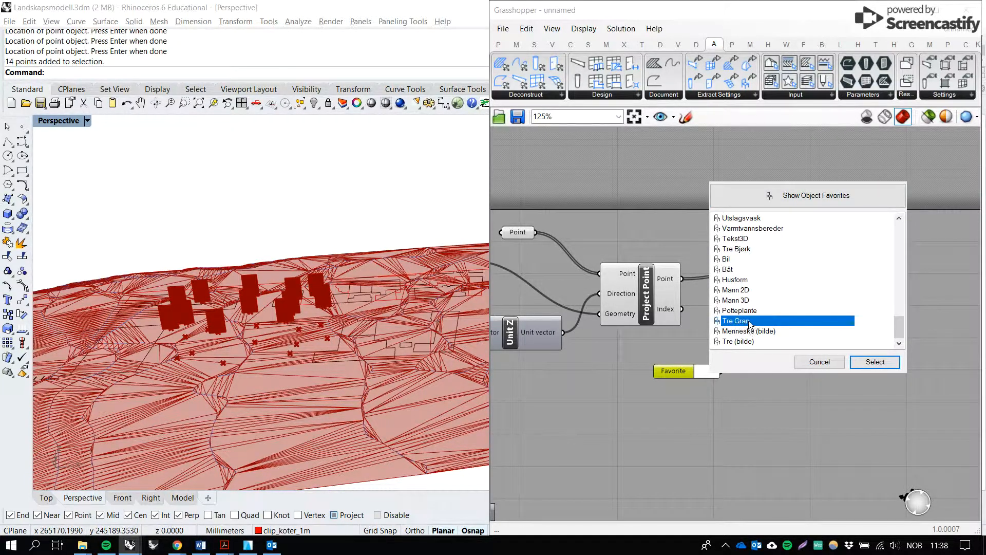
left_click(875, 363)
left_click_drag(740, 372, 754, 287)
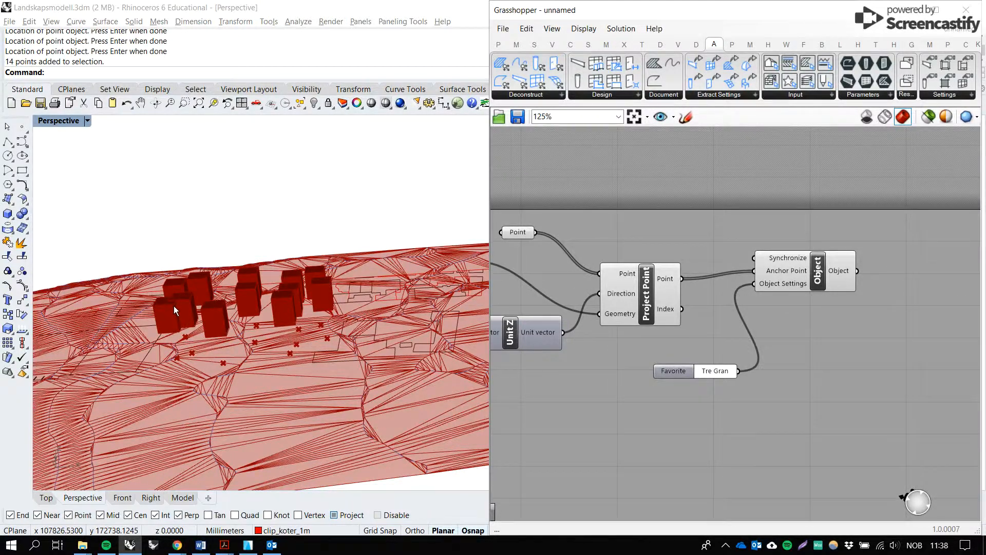
Step: Inspect the object boxes placed on the terrain in the Rhino perspective view from closer up and from another angle
scroll(174, 306, "up", 5)
middle_click(263, 307)
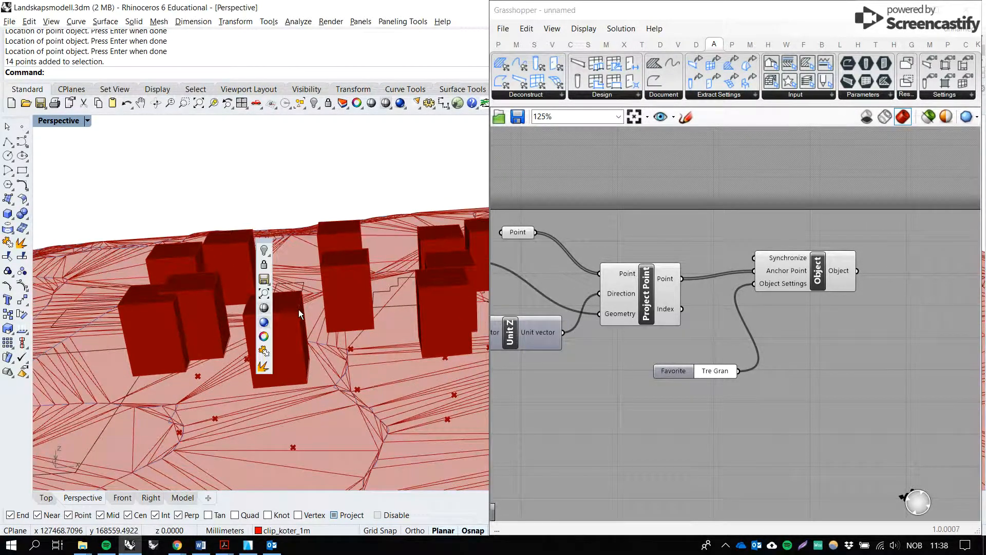
right_click_drag(293, 230, 337, 246)
scroll(275, 284, "down", 7)
right_click_drag(279, 283, 313, 293)
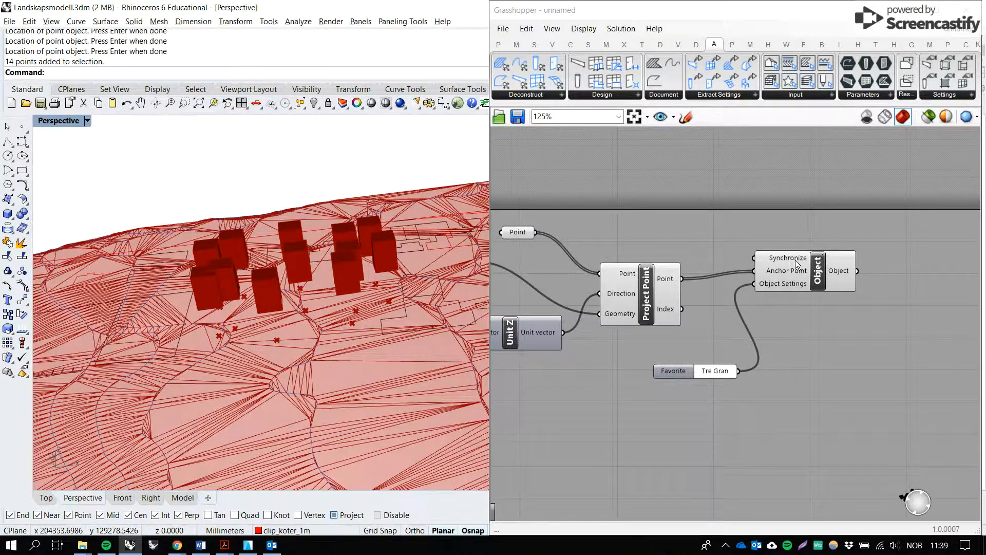
left_click(794, 217)
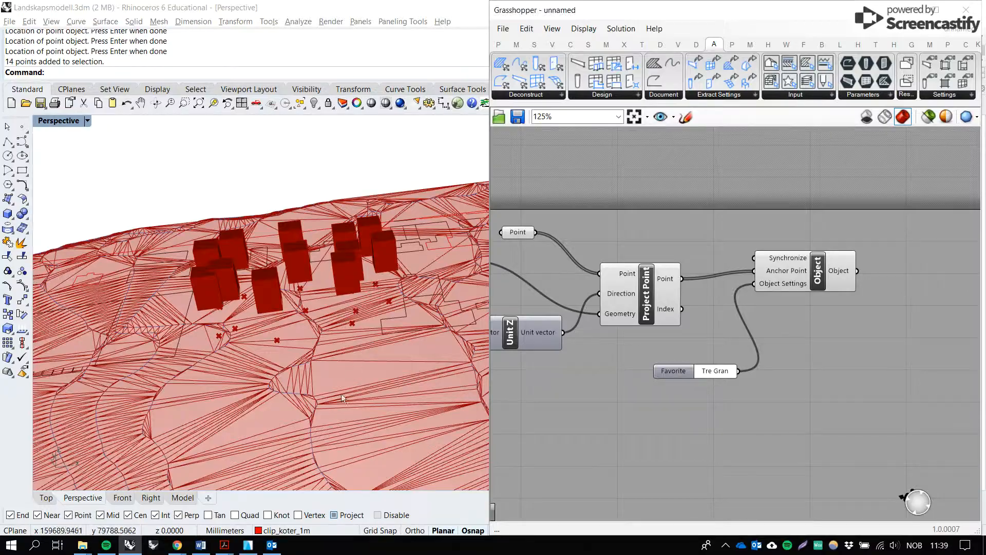
Step: Switch to Archicad and examine the generated spruce trees on the terrain mesh in the 3D perspective
left_click(248, 545)
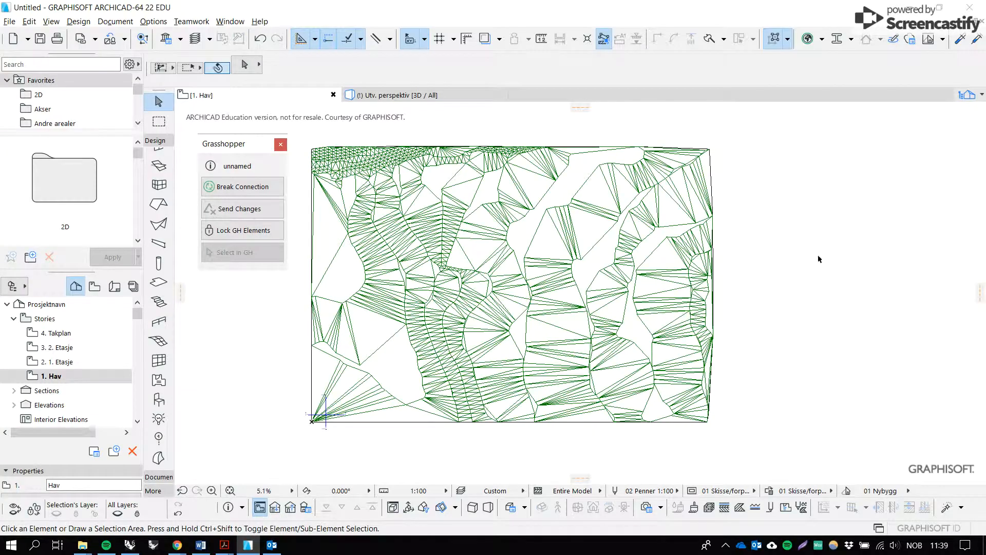
left_click(786, 259)
scroll(543, 254, "down", 2)
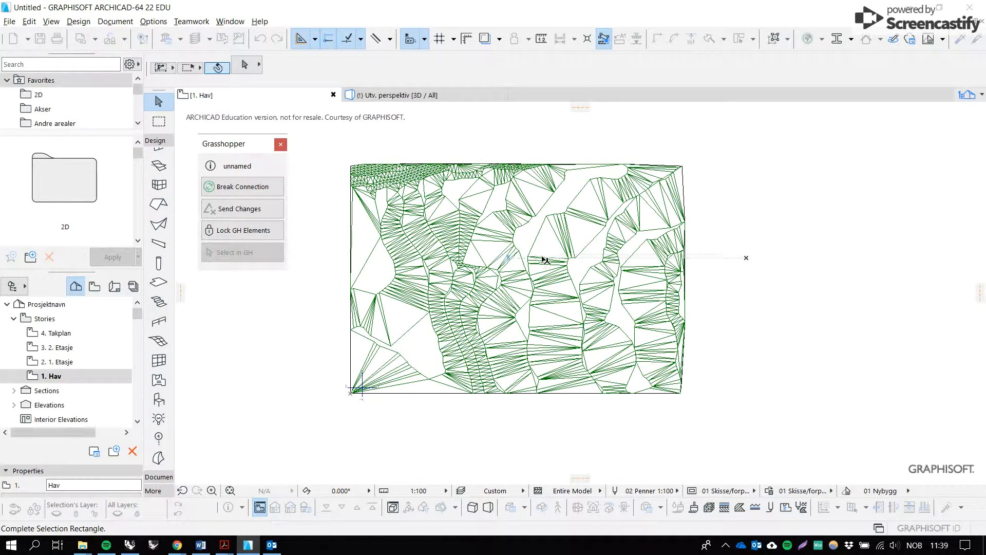
left_click(769, 261)
left_click(388, 95)
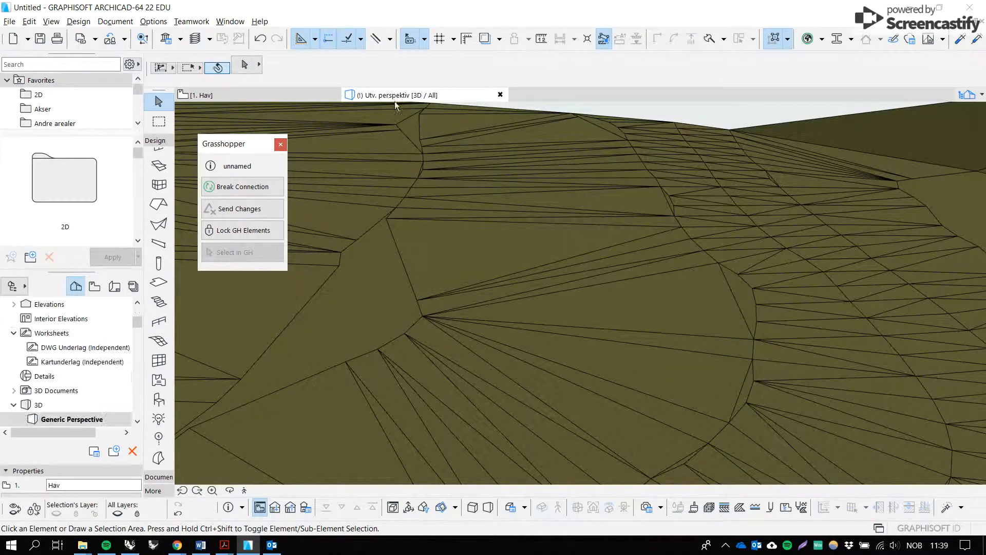
scroll(541, 278, "down", 4)
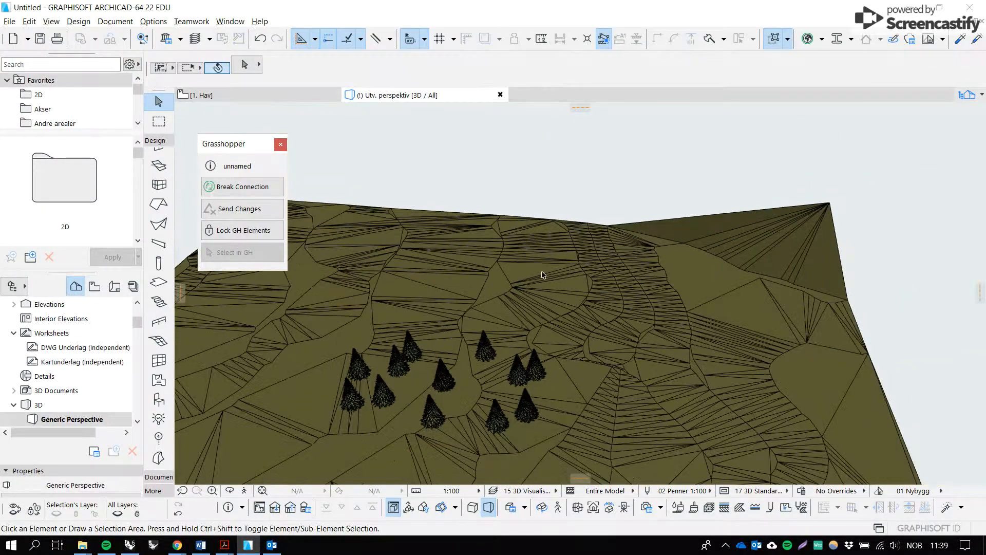
scroll(655, 156, "down", 1)
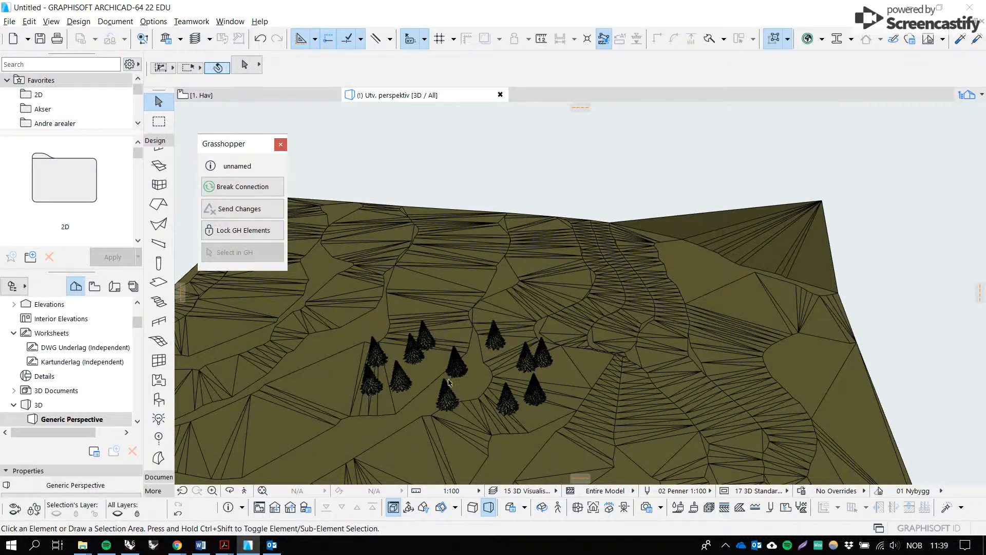
scroll(448, 384, "up", 6)
middle_click_drag(448, 384, 545, 360, "shift")
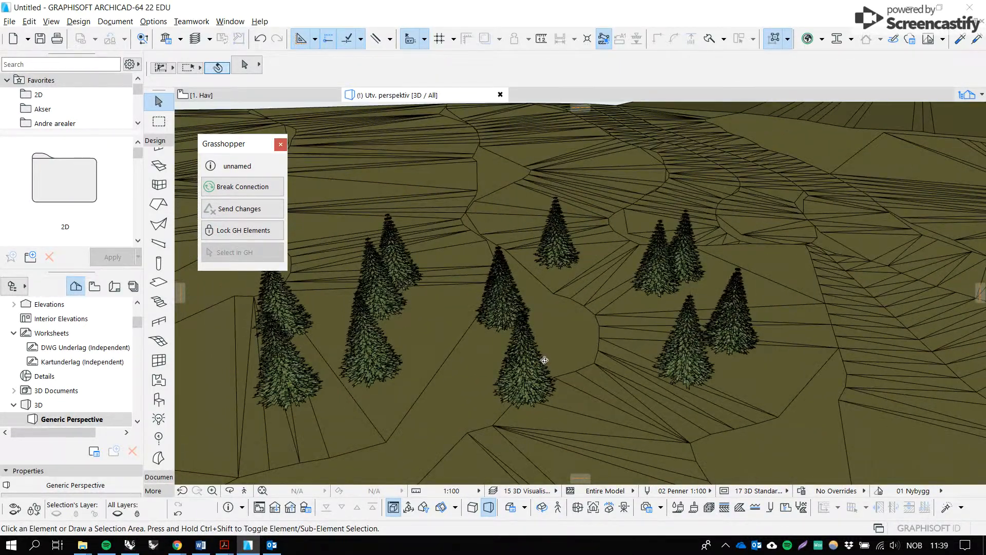
left_click(717, 301)
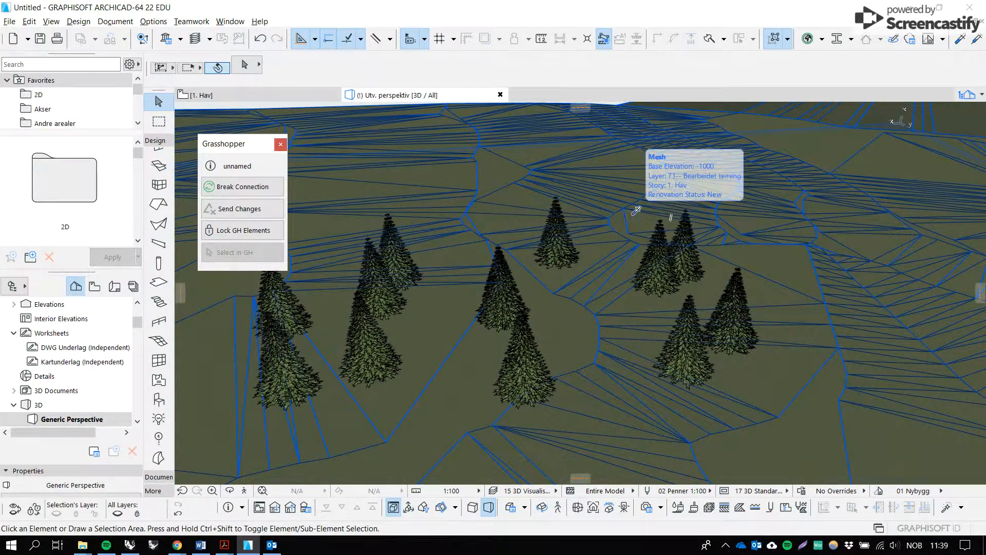
Step: Return to Grasshopper, shift the Favorite input slightly, and place an Object Settings component below it
key("alt+Tab")
left_click_drag(673, 374, 649, 362)
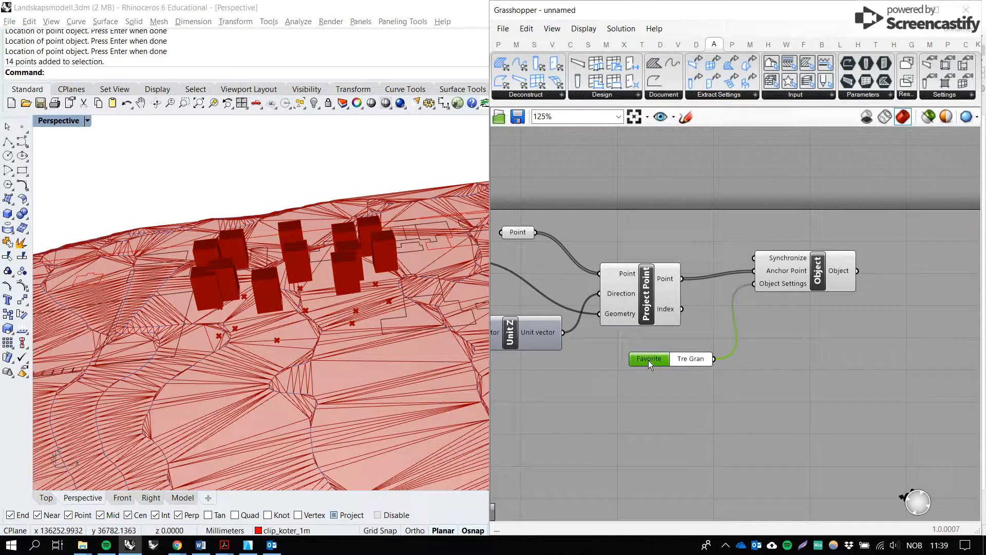
right_click_drag(762, 363, 751, 319)
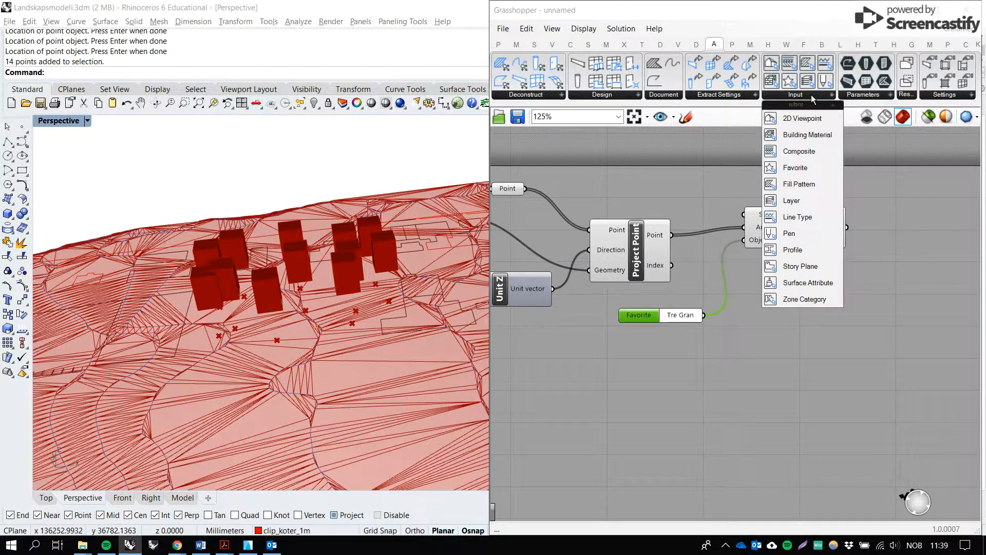
left_click(956, 97)
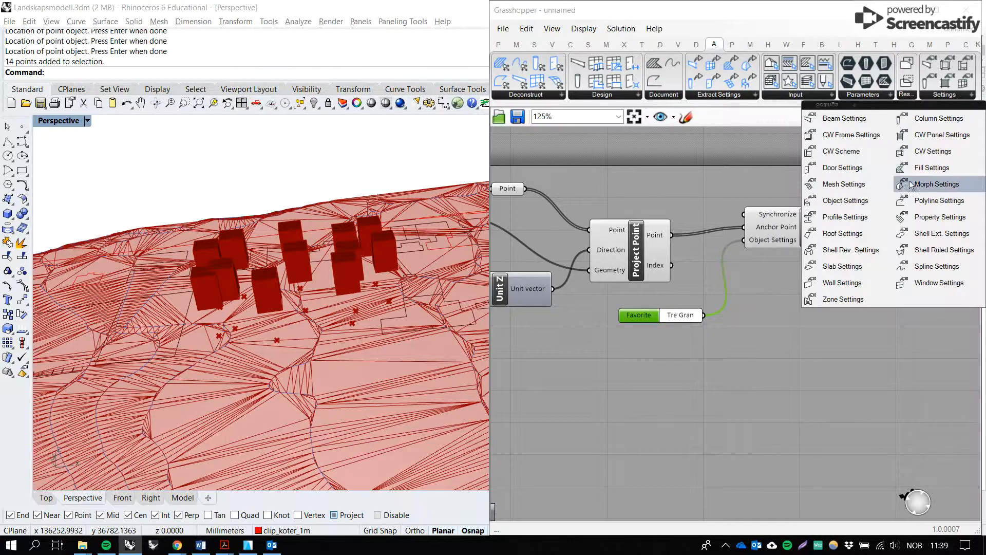
left_click(864, 200)
left_click(662, 407)
left_click_drag(680, 374, 692, 374)
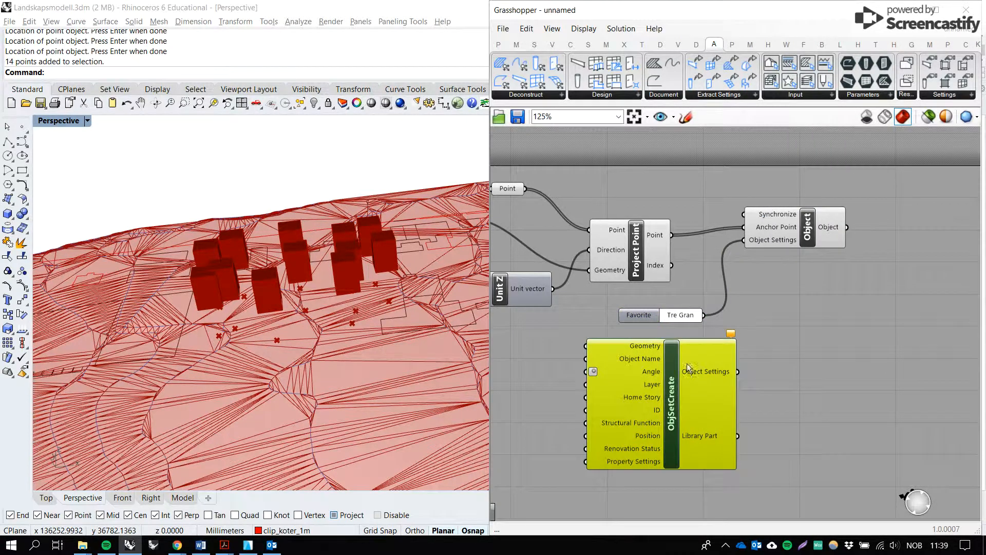
Step: Set the Object Settings component to use an existing library part and choose Trær detaljert.gsm from the Hage folder
right_click(671, 390)
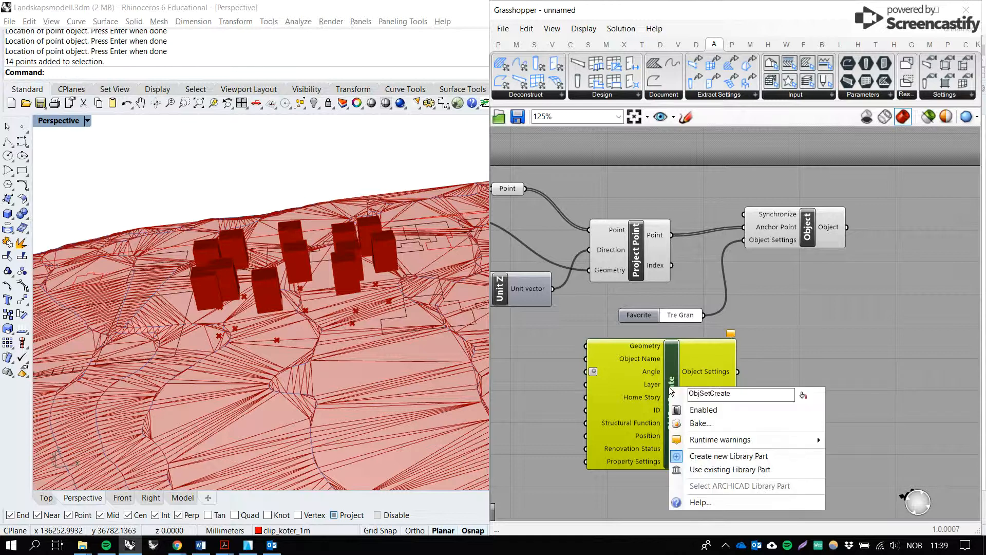
left_click(718, 471)
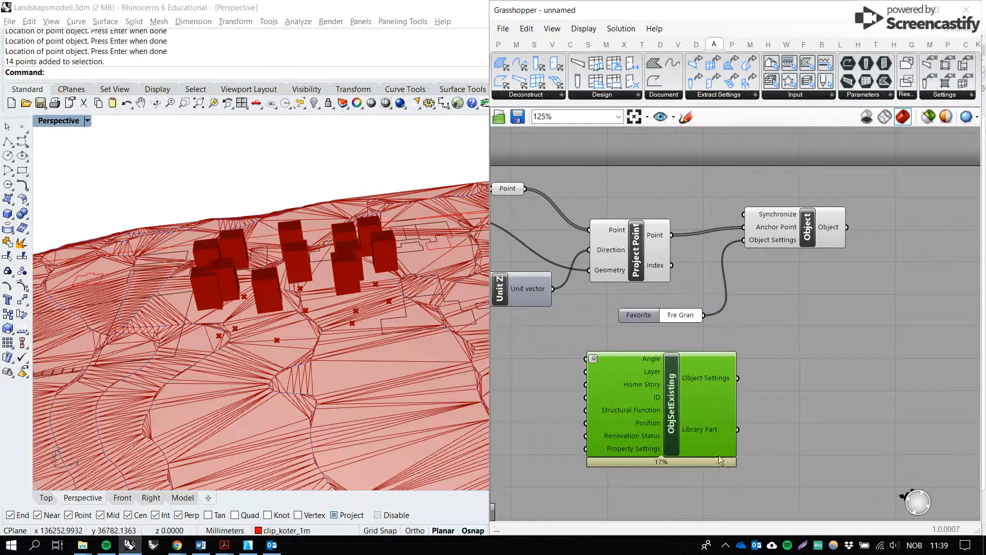
right_click(671, 394)
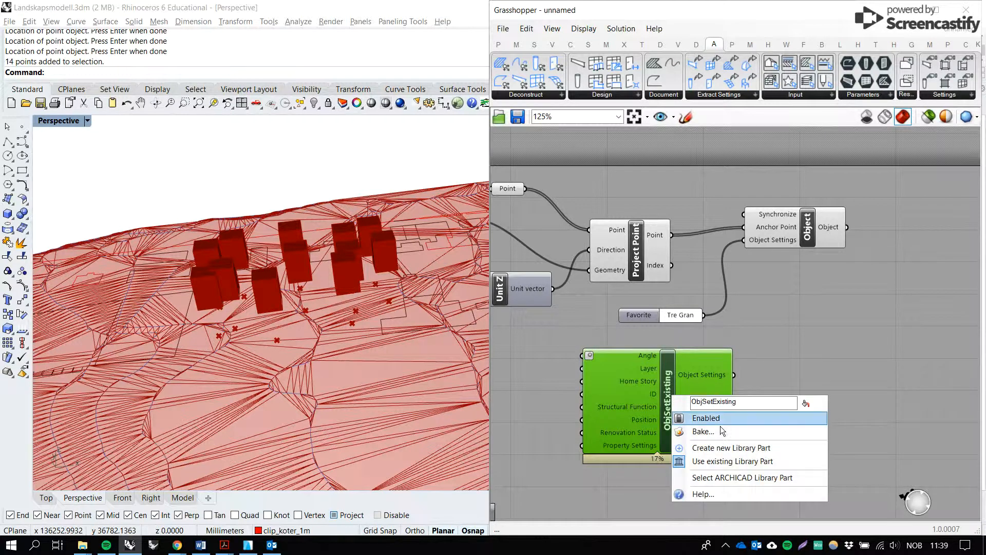
left_click(741, 478)
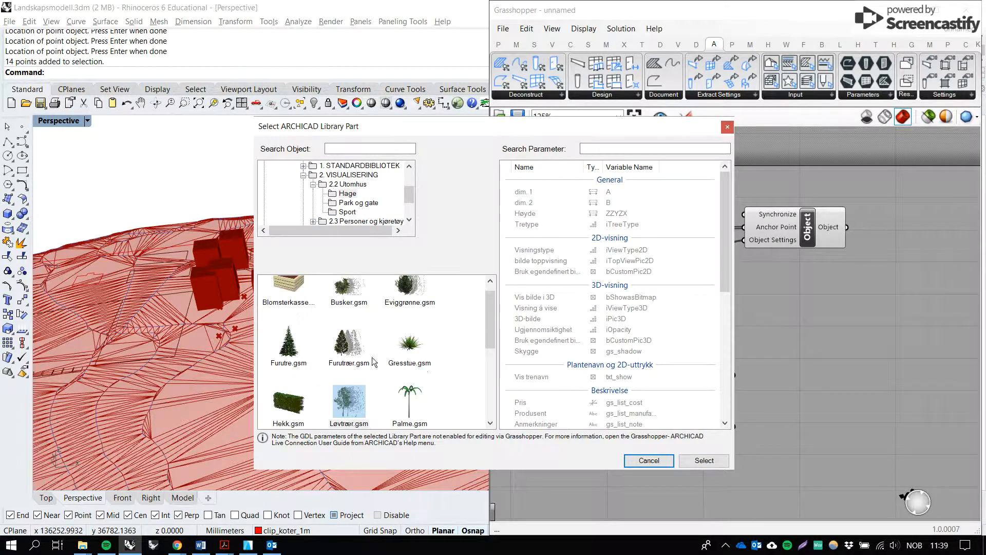
left_click(358, 398)
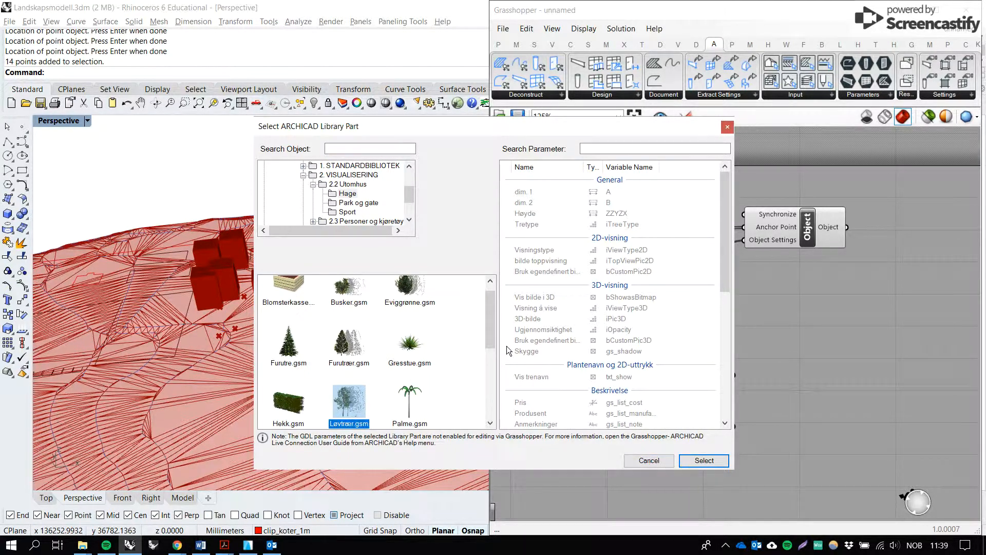
left_click_drag(490, 323, 485, 375)
left_click(343, 380)
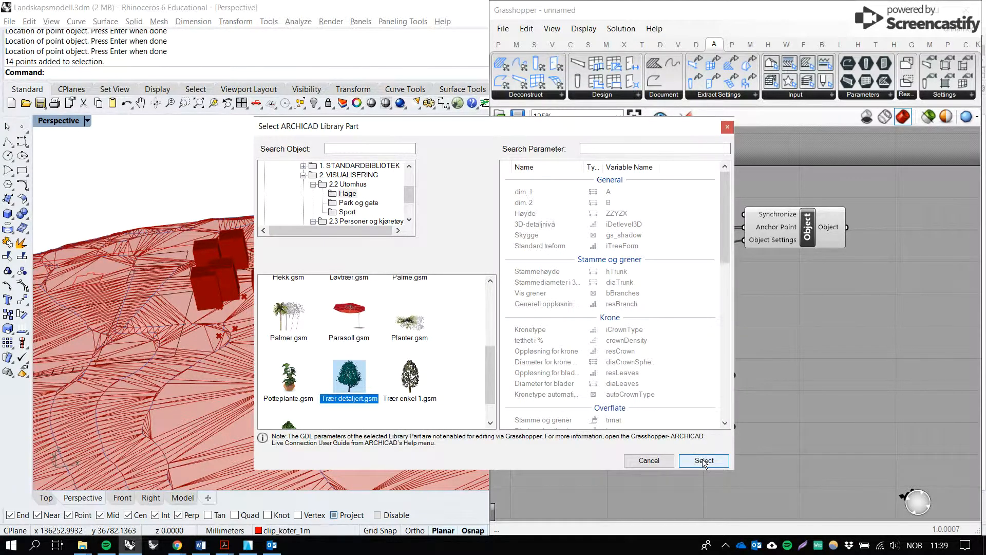
left_click(704, 461)
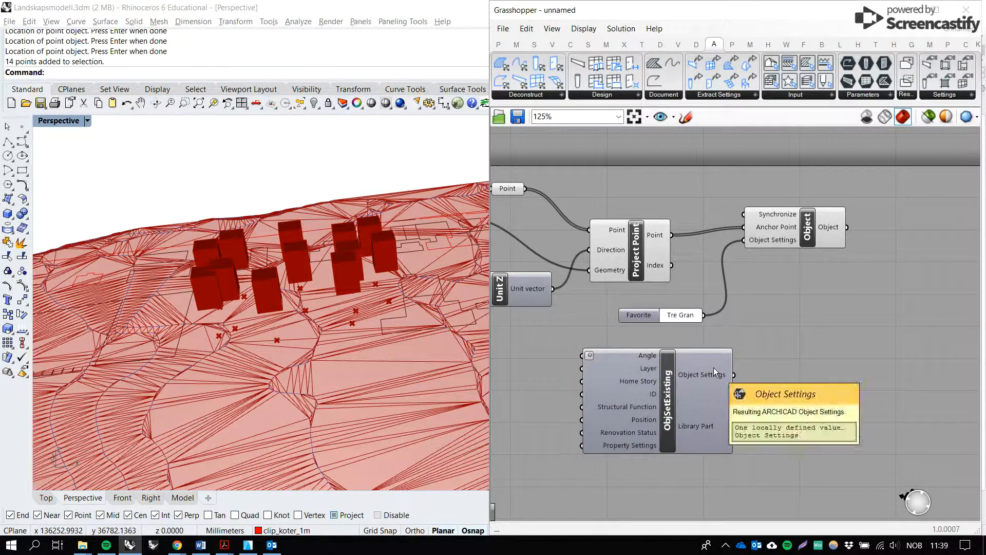
Step: Wire the settings component's output into the Object component's Object Settings input in place of the favorite, and inspect the boxes in Rhino
left_click_drag(734, 374, 745, 247)
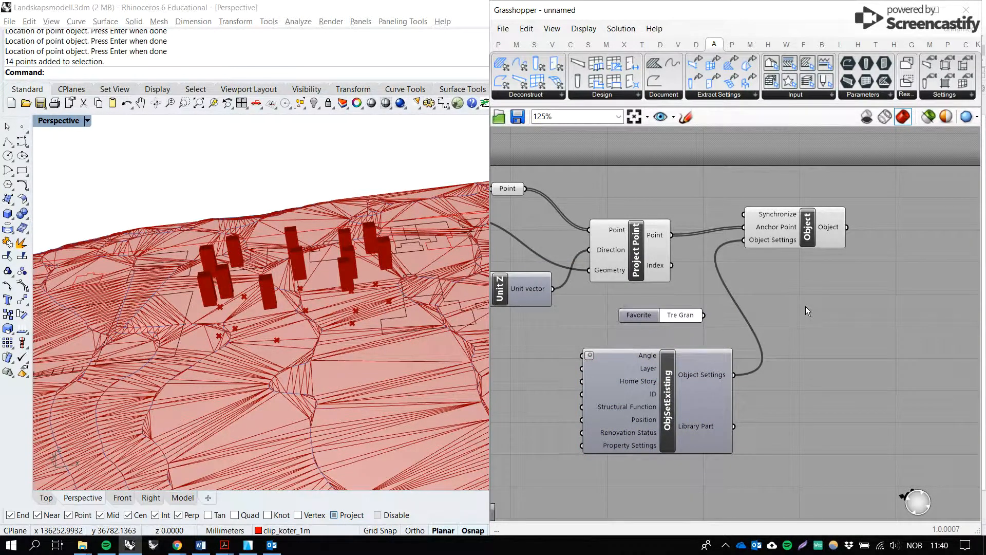
scroll(360, 233, "up", 3)
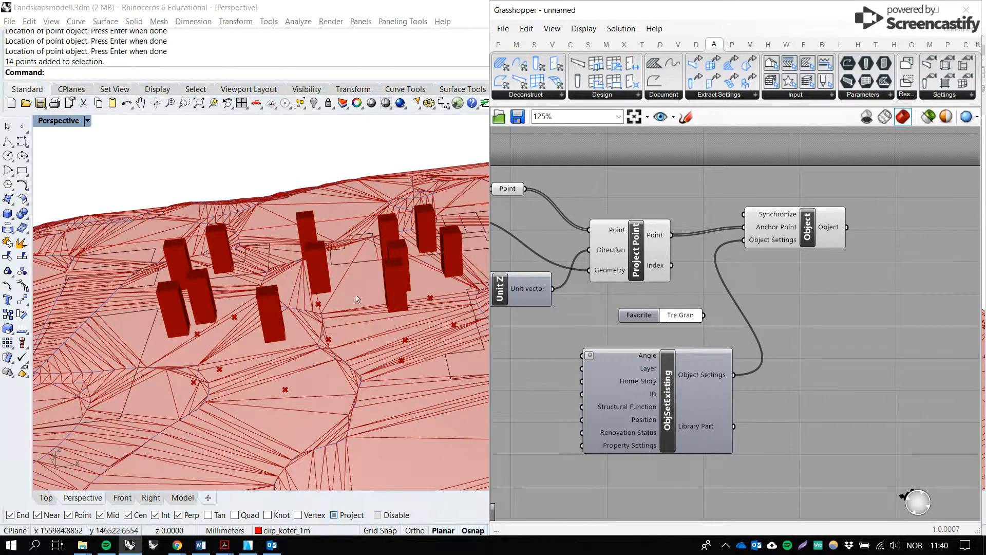
middle_click(360, 231)
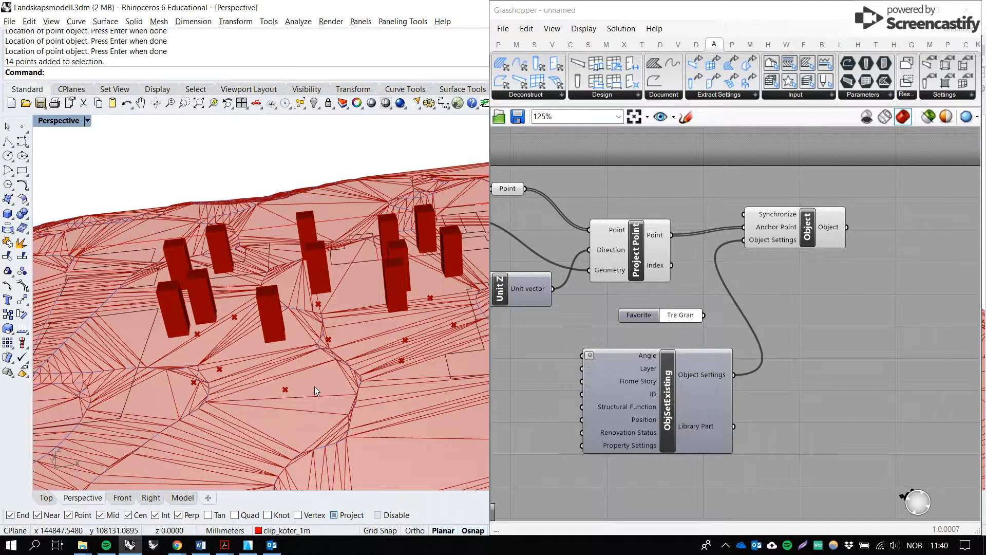
Step: Switch to Archicad, move the Grasshopper palette aside, examine the new trees in 3D from several angles, and return to Rhino
left_click(247, 544)
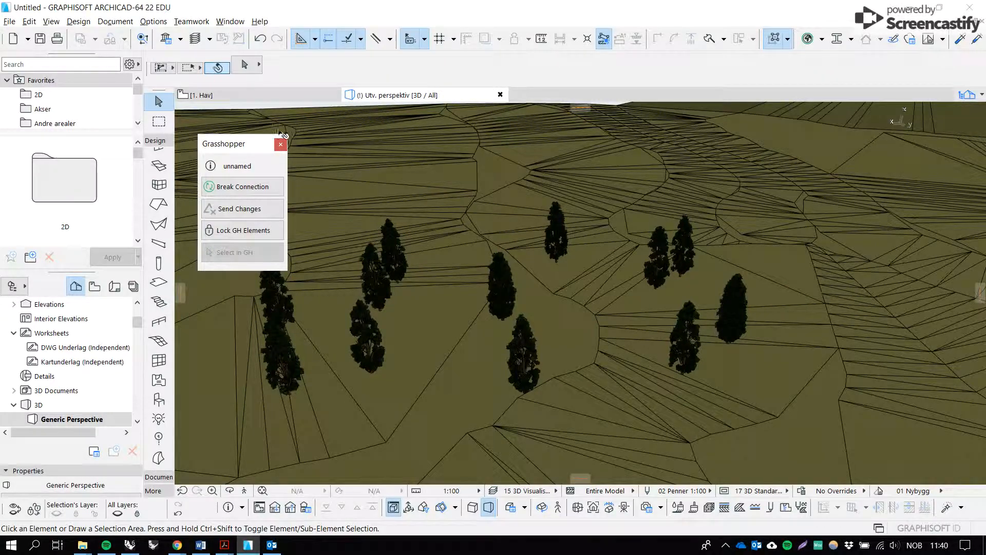
left_click_drag(244, 143, 230, 131)
middle_click_drag(623, 226, 557, 244, "shift")
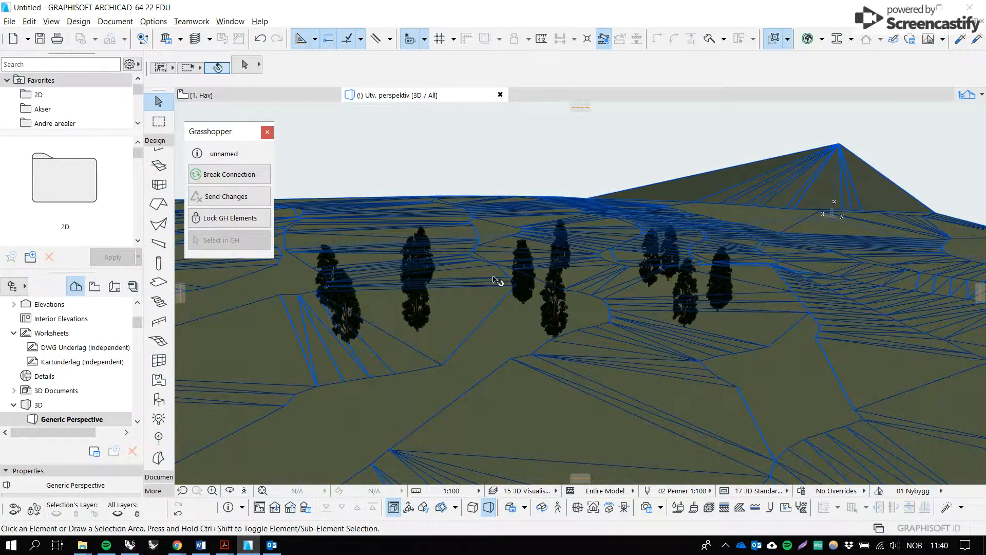
middle_click_drag(583, 269, 661, 267, "shift")
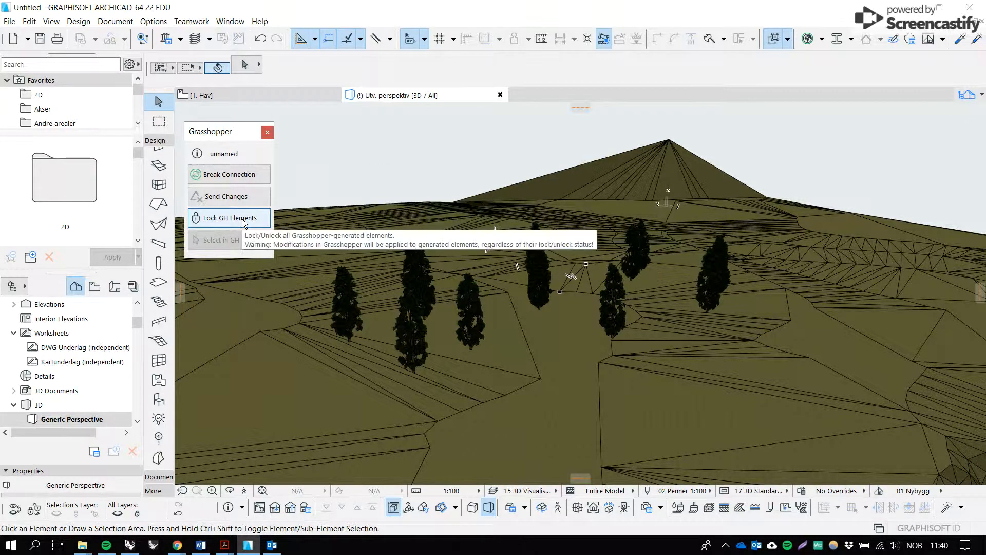
key("alt+Tab")
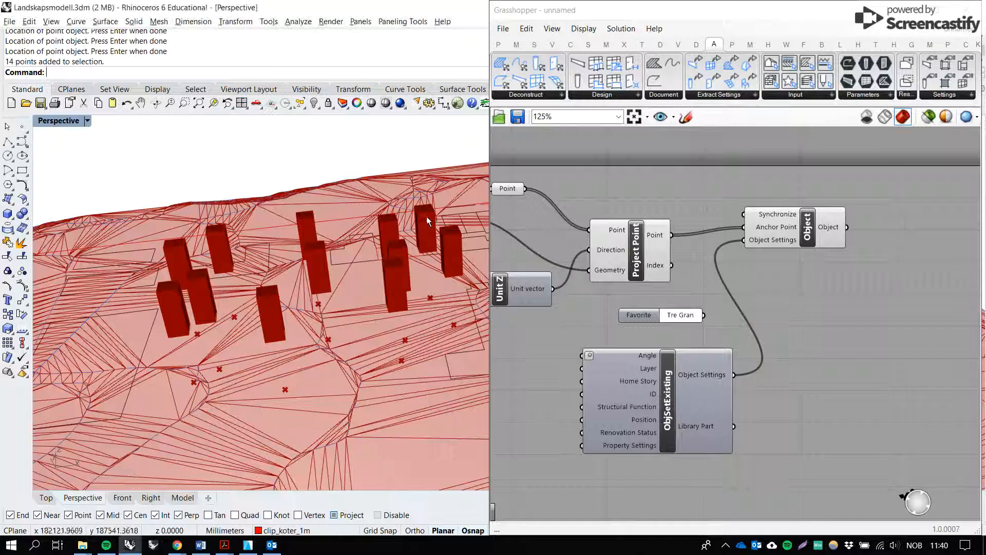
key("alt+Tab")
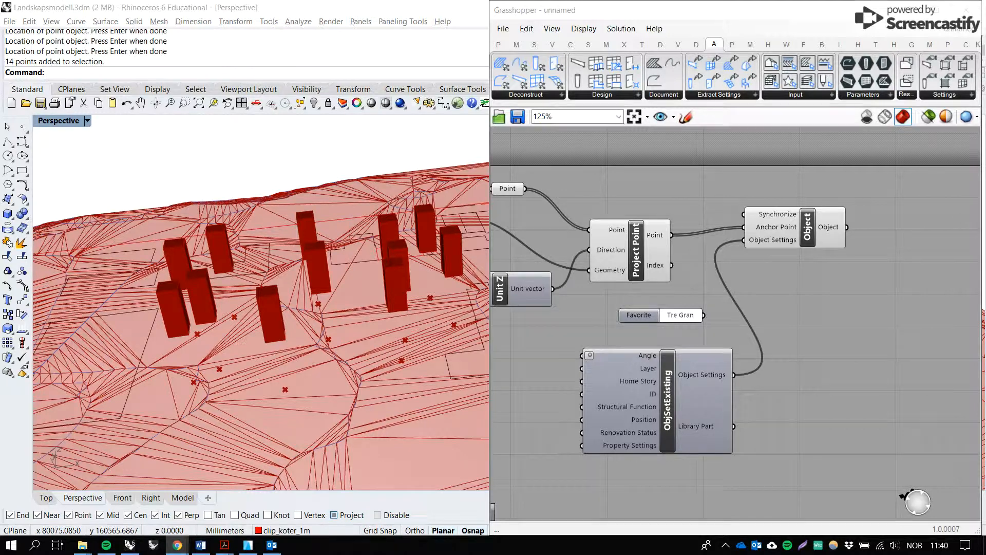